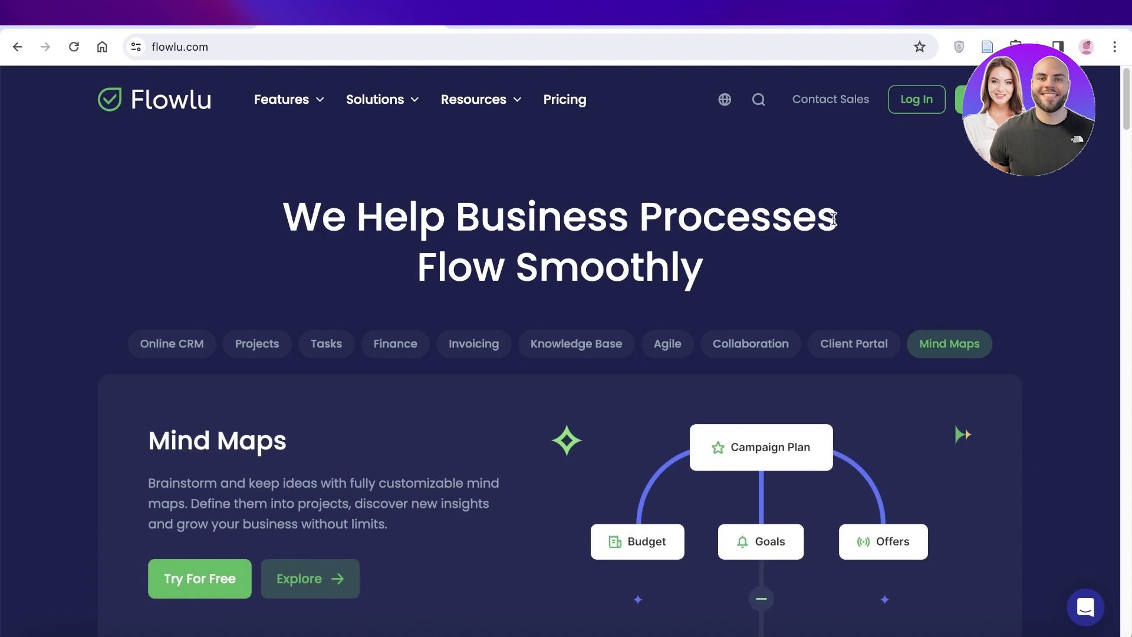
Look through the Flowlu homepage, including its feature showcase, award badges, industry solutions, customer reviews and mobile app section
{"action": "scroll", "coordinate": [831, 223], "scroll_direction": "down", "scroll_amount": 5}
{"action": "scroll", "coordinate": [832, 223], "scroll_direction": "down", "scroll_amount": 6}
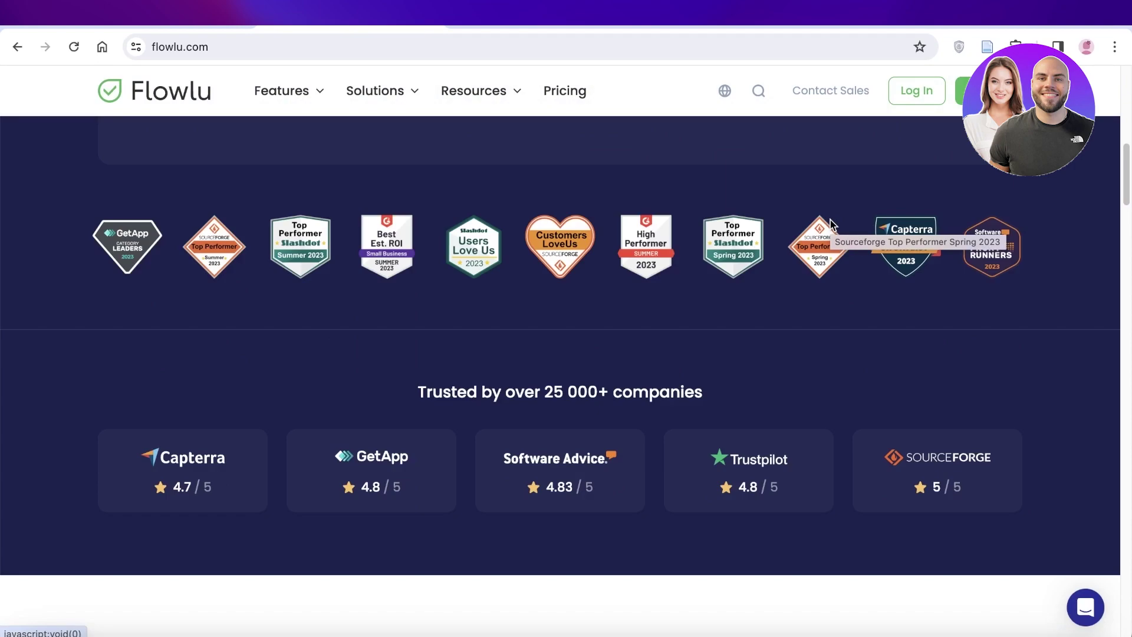
{"action": "scroll", "coordinate": [867, 226], "scroll_direction": "down", "scroll_amount": 2}
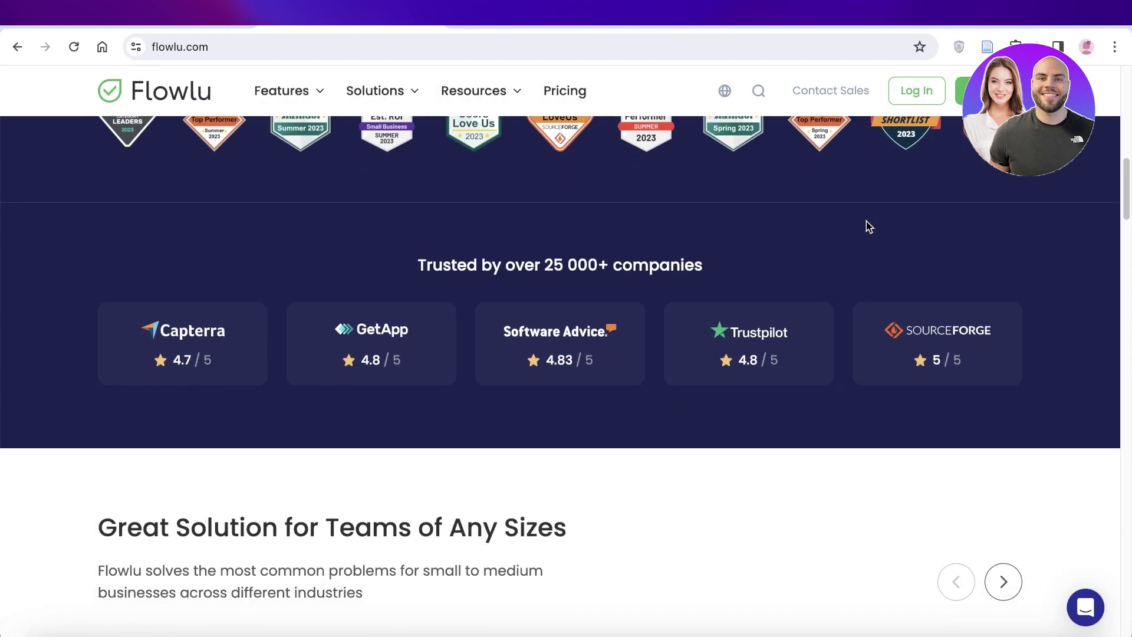
{"action": "scroll", "coordinate": [867, 226], "scroll_direction": "down", "scroll_amount": 8}
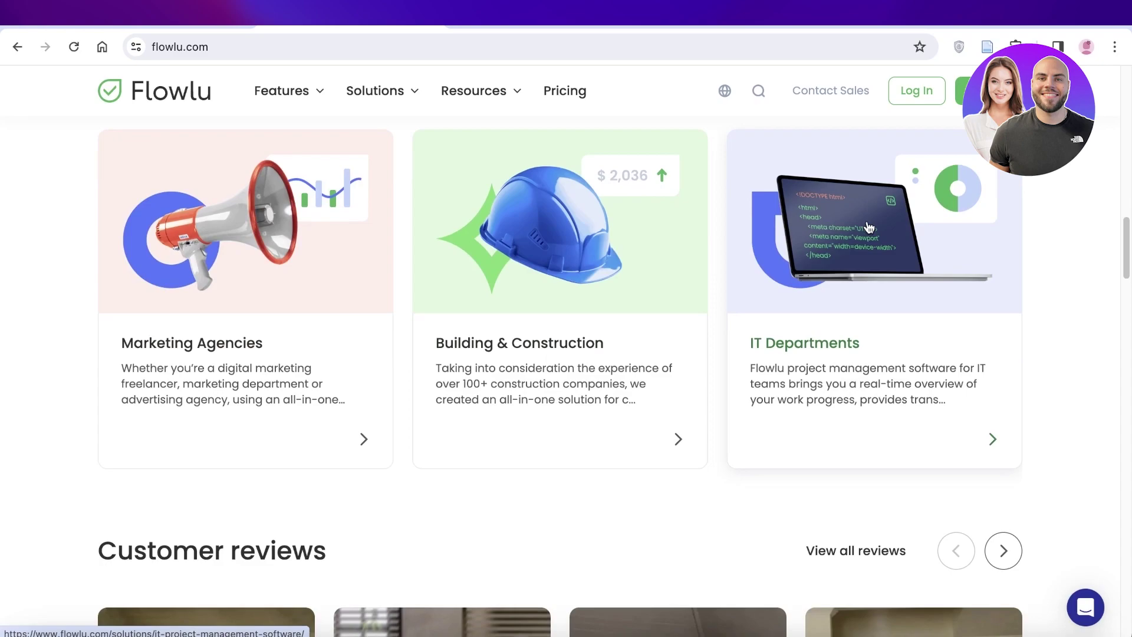
{"action": "scroll", "coordinate": [869, 227], "scroll_direction": "down", "scroll_amount": 6}
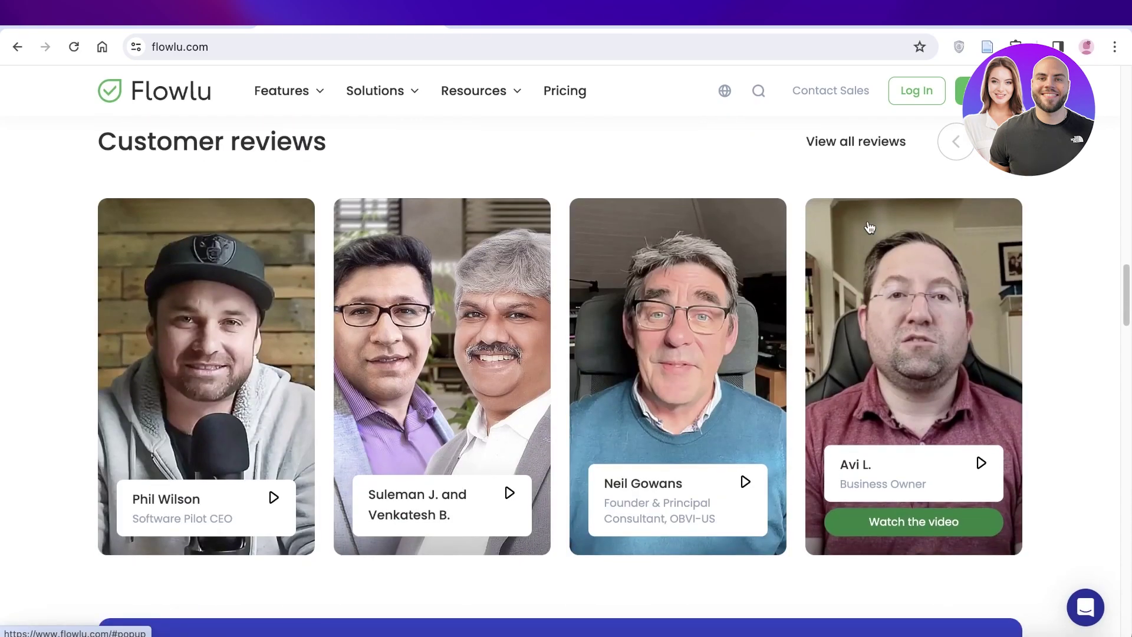
{"action": "scroll", "coordinate": [873, 225], "scroll_direction": "down", "scroll_amount": 1}
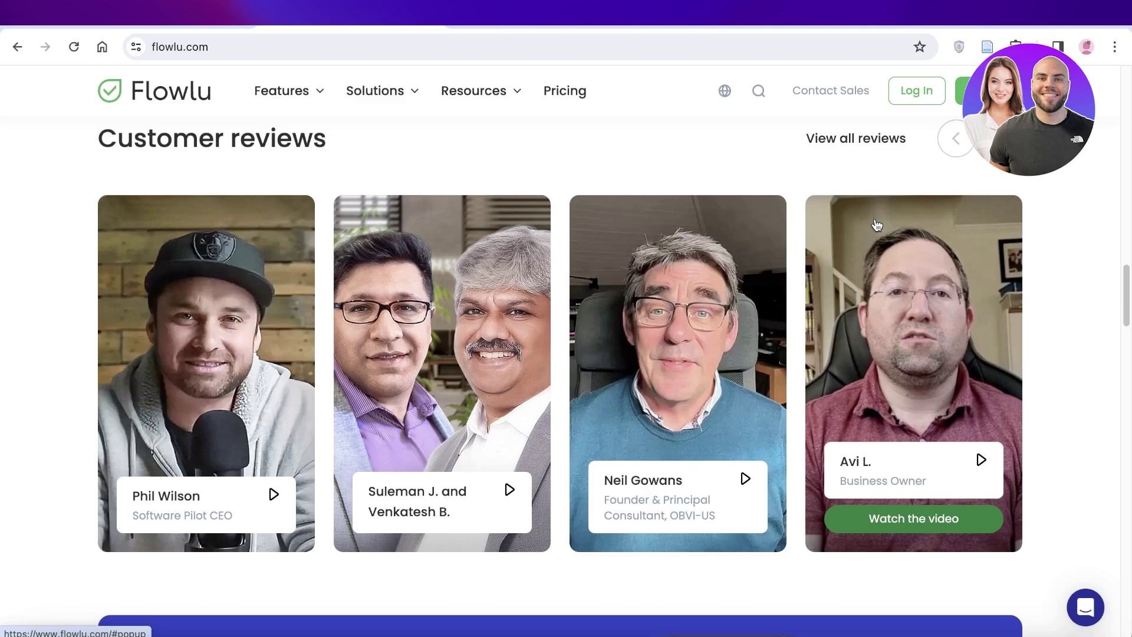
{"action": "scroll", "coordinate": [877, 225], "scroll_direction": "down", "scroll_amount": 4}
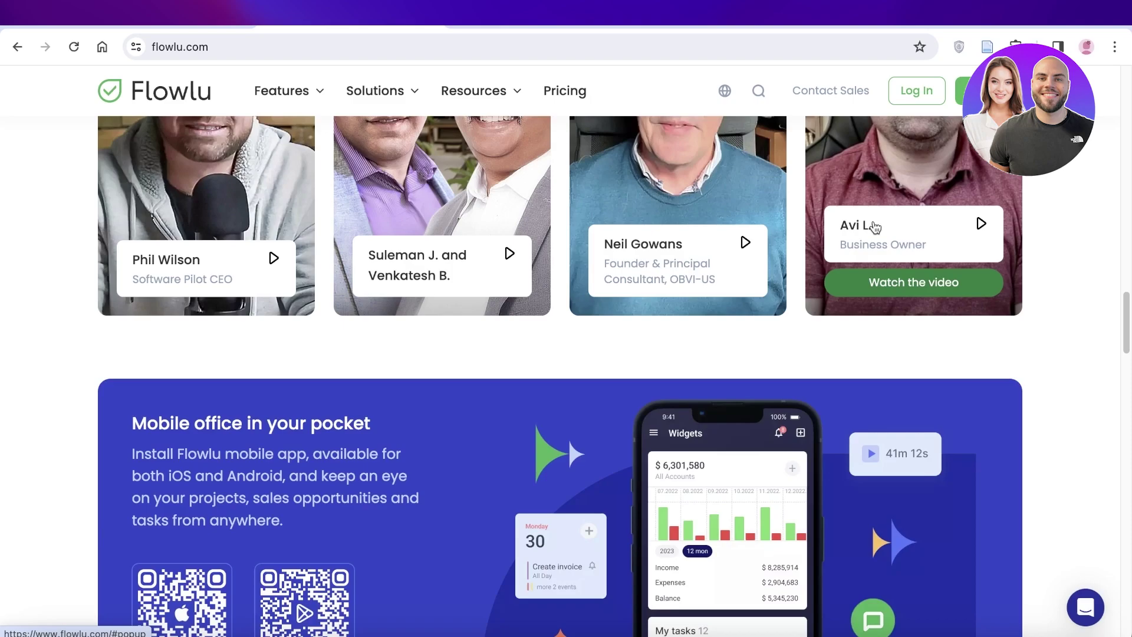
{"action": "scroll", "coordinate": [875, 228], "scroll_direction": "down", "scroll_amount": 10}
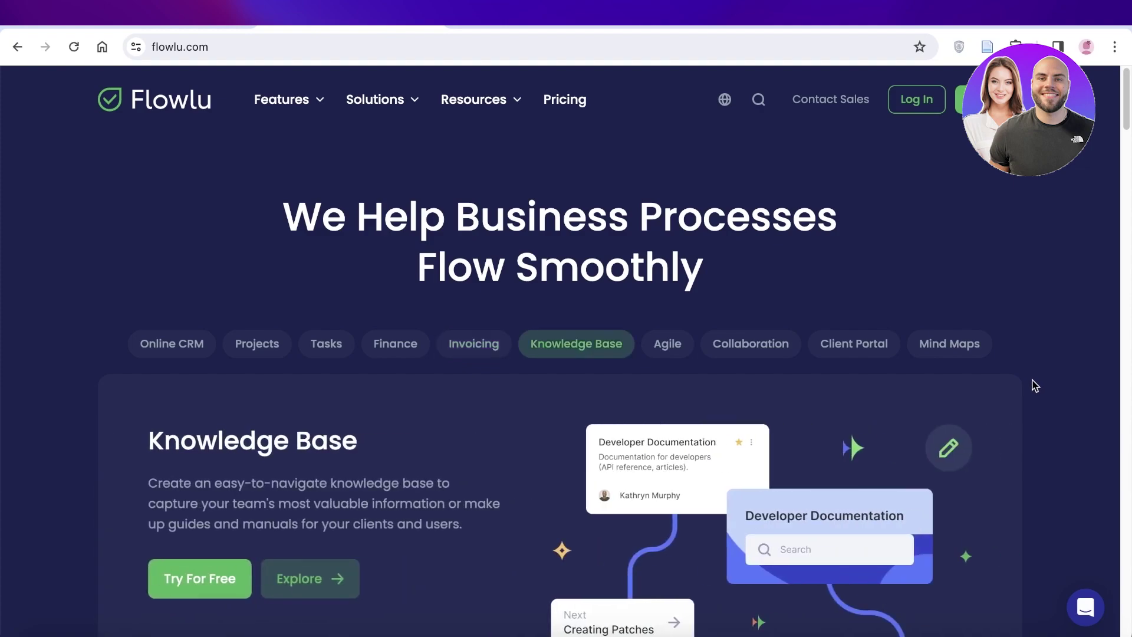
{"action": "scroll", "coordinate": [1036, 386], "scroll_direction": "down", "scroll_amount": 3}
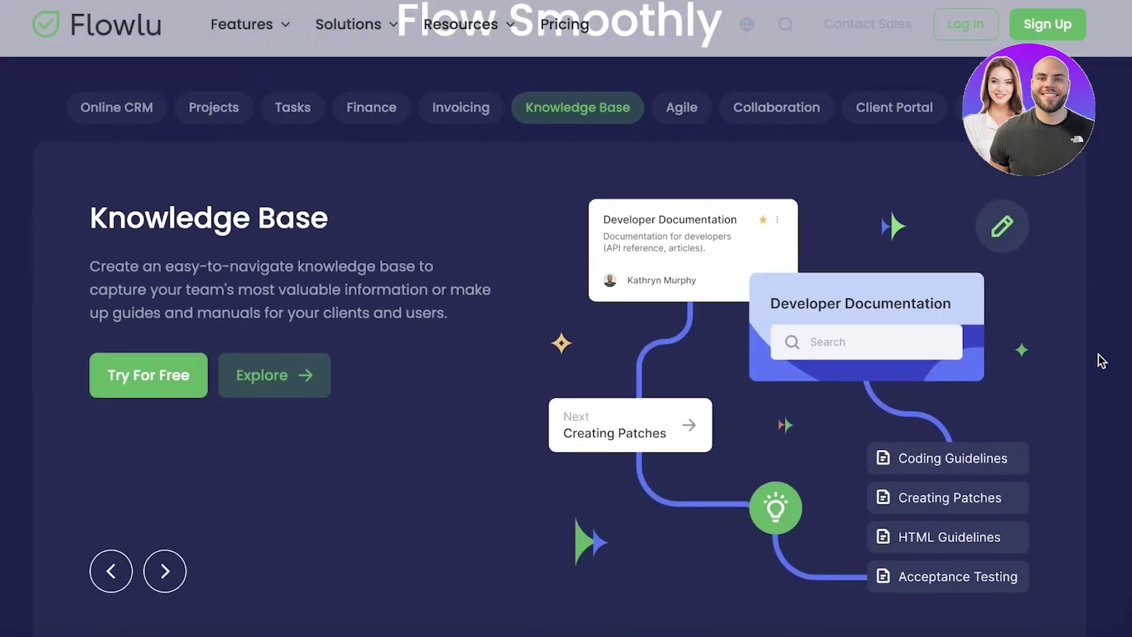
{"action": "scroll", "coordinate": [1097, 355], "scroll_direction": "down", "scroll_amount": 10}
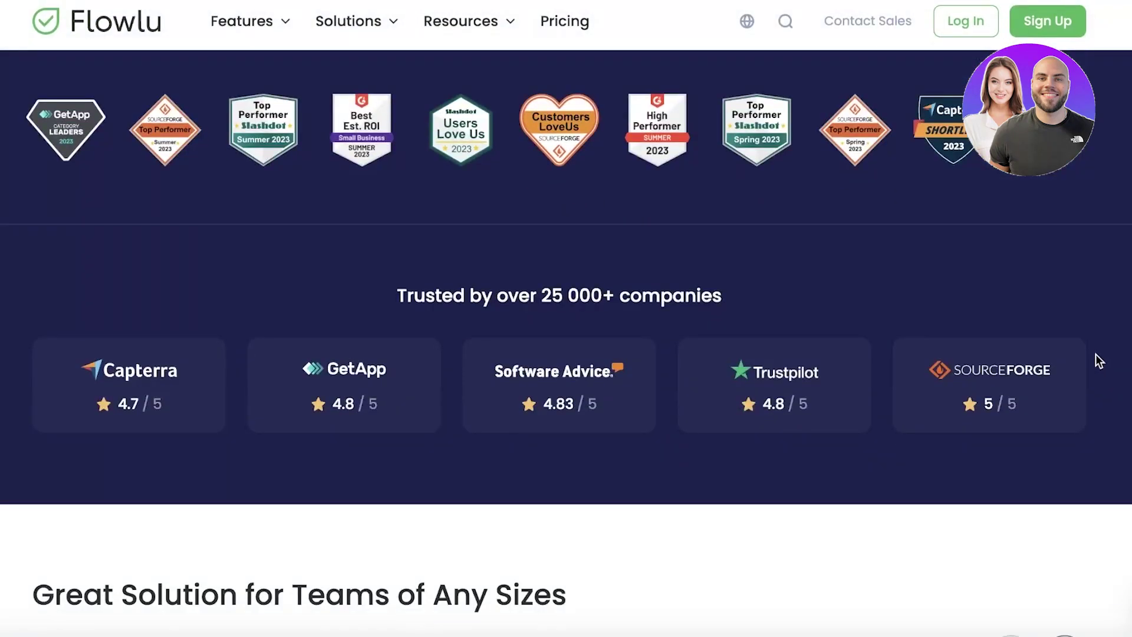
{"action": "scroll", "coordinate": [1092, 355], "scroll_direction": "up", "scroll_amount": 8}
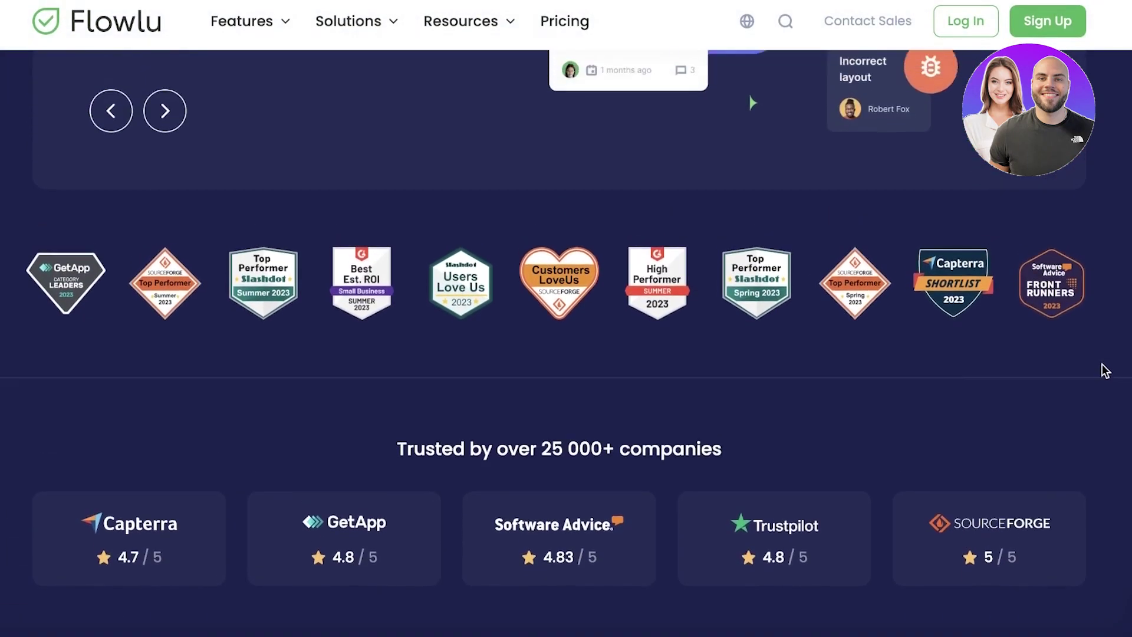
{"action": "scroll", "coordinate": [1106, 370], "scroll_direction": "up", "scroll_amount": 5}
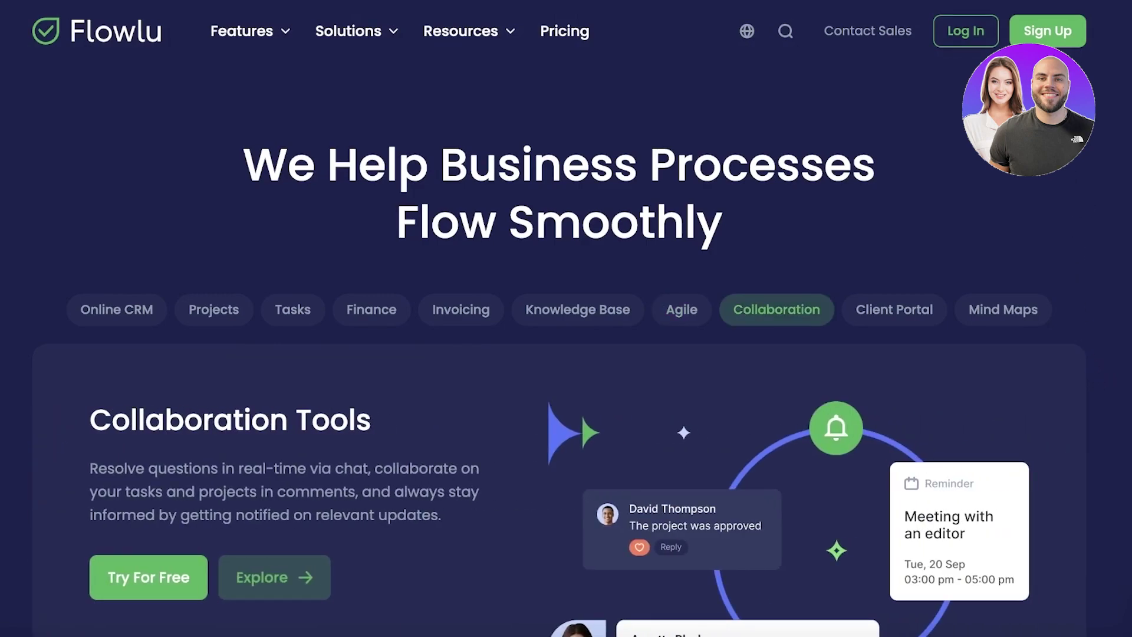
Sign up for a free account with an e-mail address, completing the robot check and submitting the form
{"action": "left_click", "coordinate": [1048, 34]}
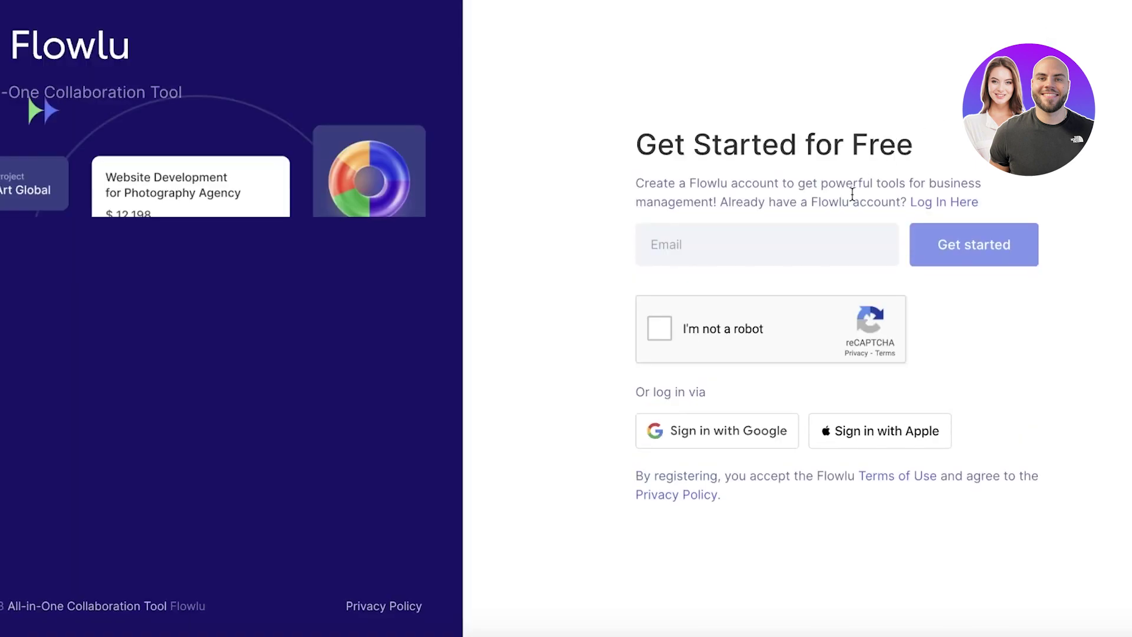
{"action": "left_click", "coordinate": [796, 240]}
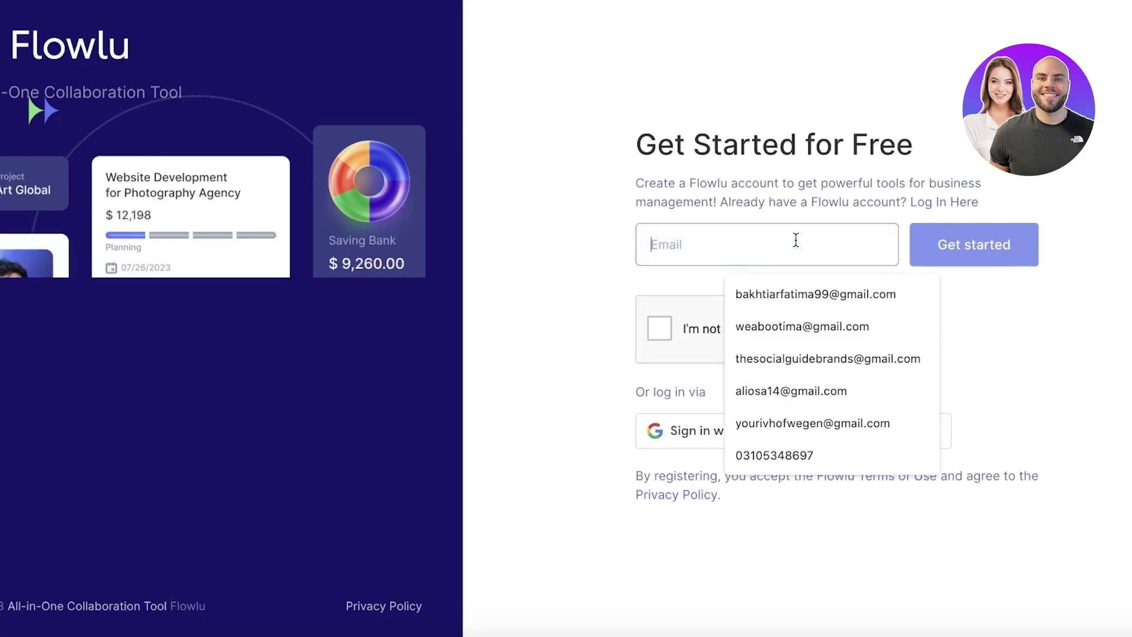
{"action": "left_click", "coordinate": [780, 293]}
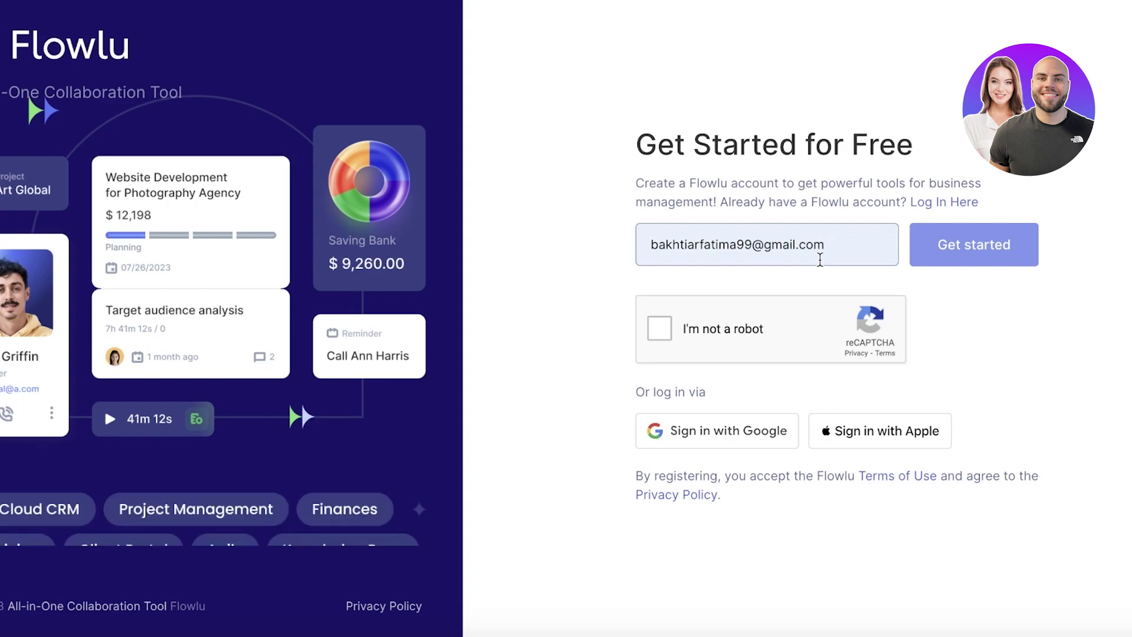
{"action": "left_click", "coordinate": [716, 327]}
{"action": "left_click", "coordinate": [805, 253]}
{"action": "key", "text": "ctrl+a"}
{"action": "type", "text": "we"}
{"action": "left_click", "coordinate": [793, 294]}
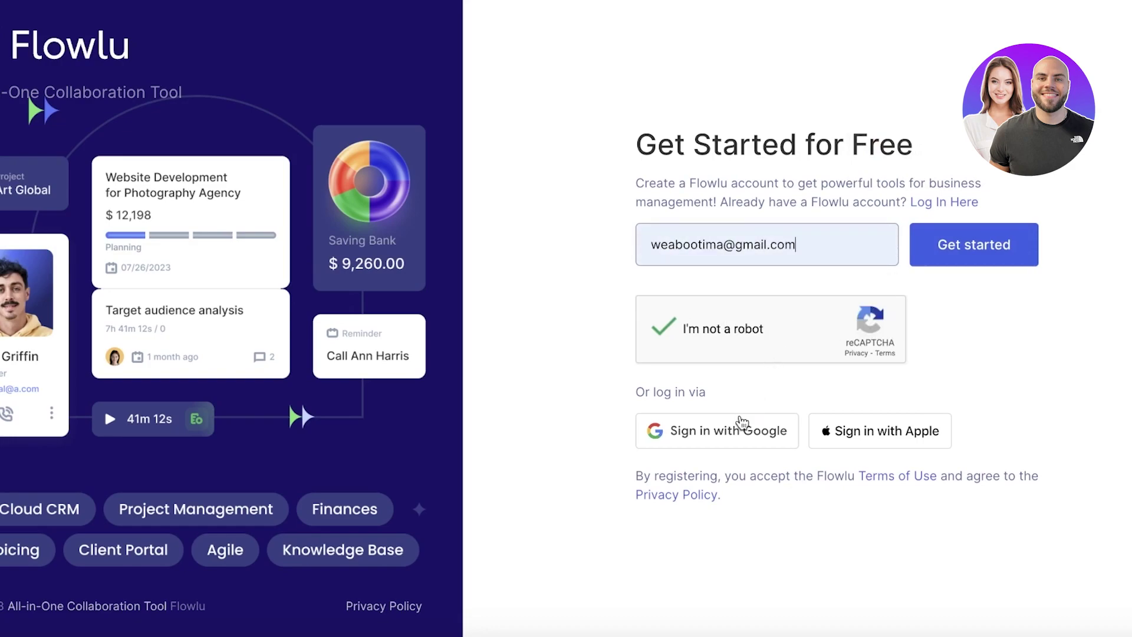
{"action": "left_click", "coordinate": [972, 261]}
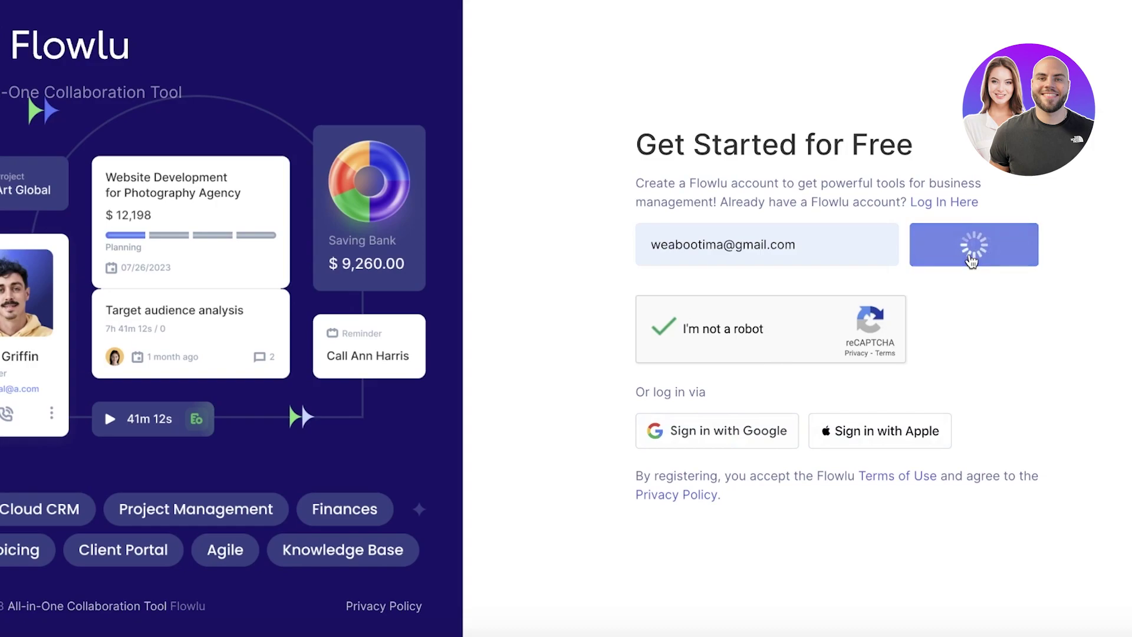
Enter the account holder's full name and set the company's name to Durden
{"action": "left_click", "coordinate": [874, 219]}
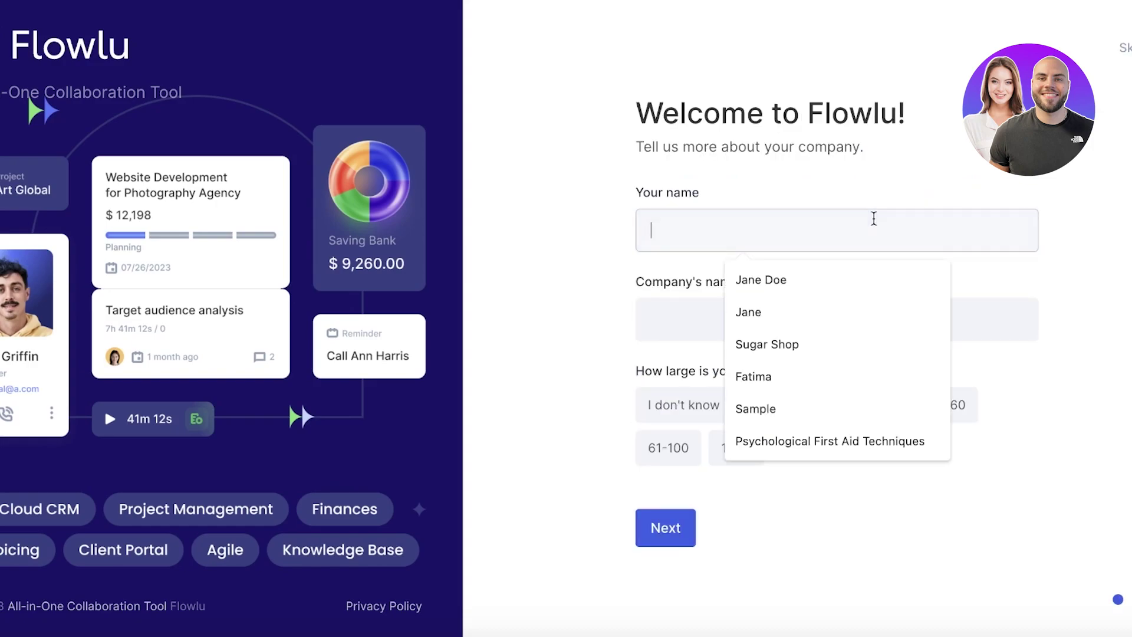
{"action": "left_click", "coordinate": [816, 281]}
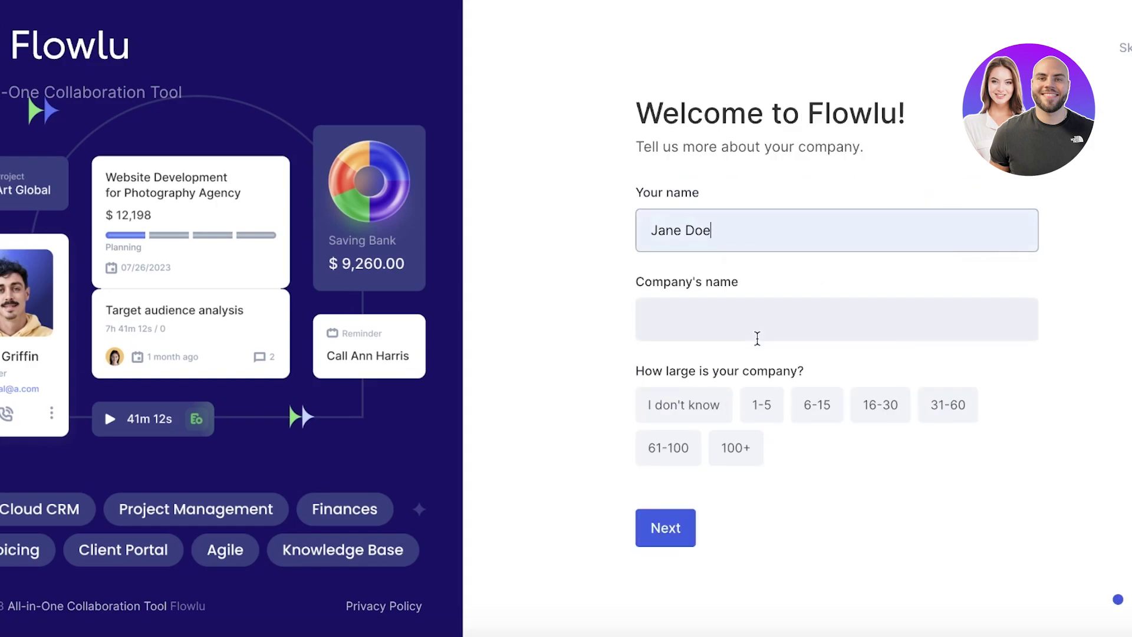
{"action": "left_click", "coordinate": [757, 338]}
{"action": "left_click", "coordinate": [807, 404]}
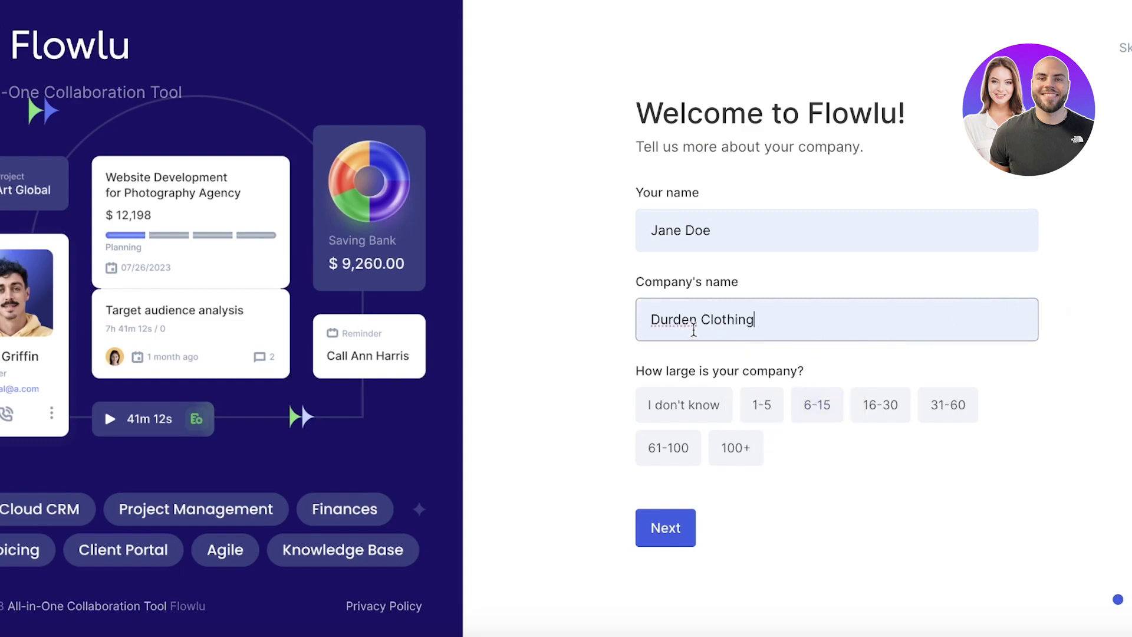
{"action": "double_click", "coordinate": [731, 318]}
{"action": "key", "text": "BackSpace"}
{"action": "left_click", "coordinate": [642, 349]}
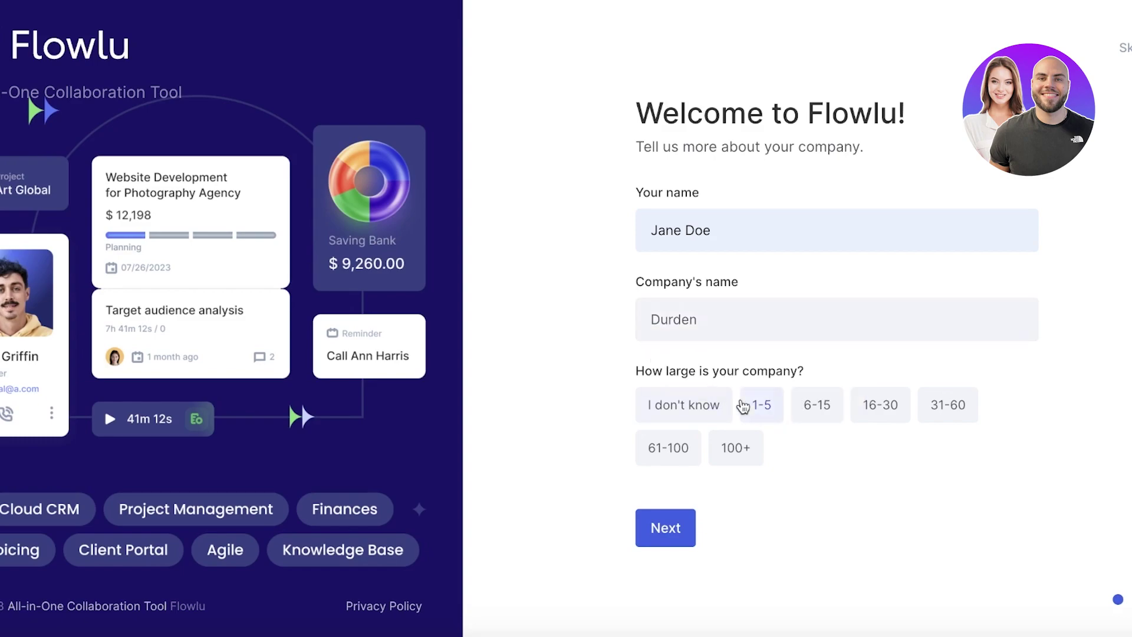
Set the company size to 1-5 and the industry to Marketing & Advertising, submitting both onboarding pages
{"action": "left_click", "coordinate": [743, 405]}
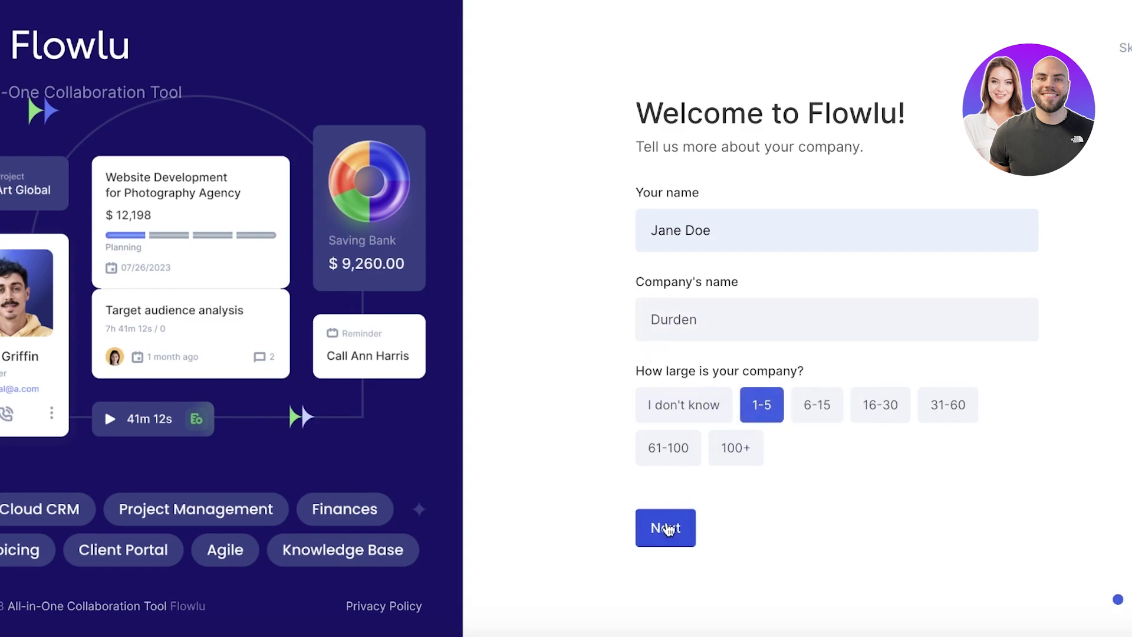
{"action": "left_click", "coordinate": [665, 527]}
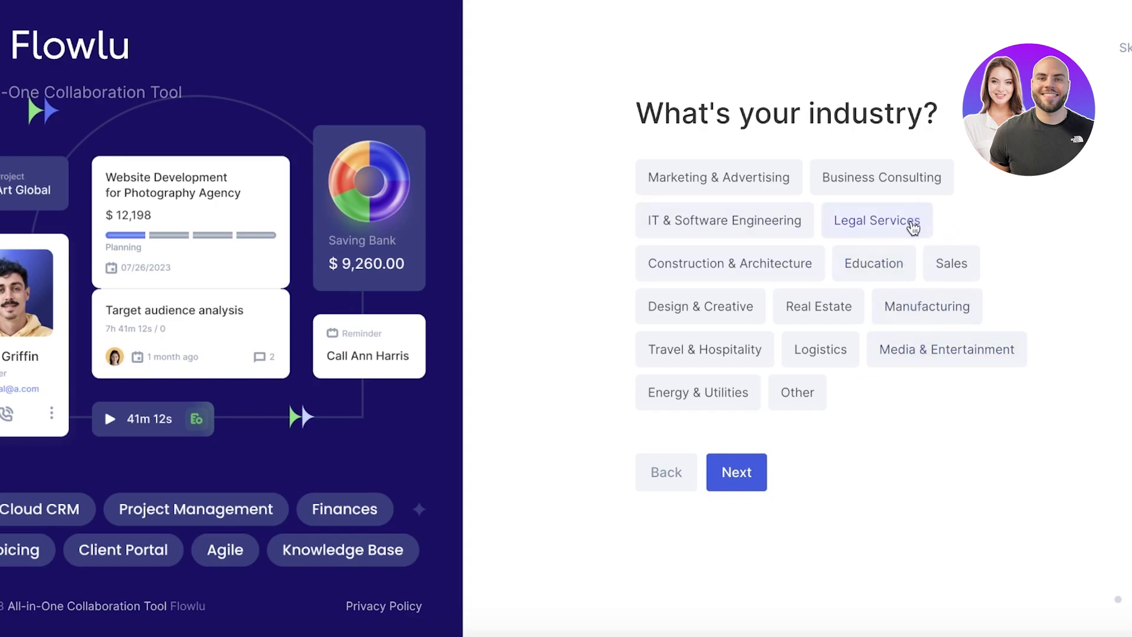
{"action": "left_click", "coordinate": [767, 186]}
{"action": "left_click", "coordinate": [757, 488]}
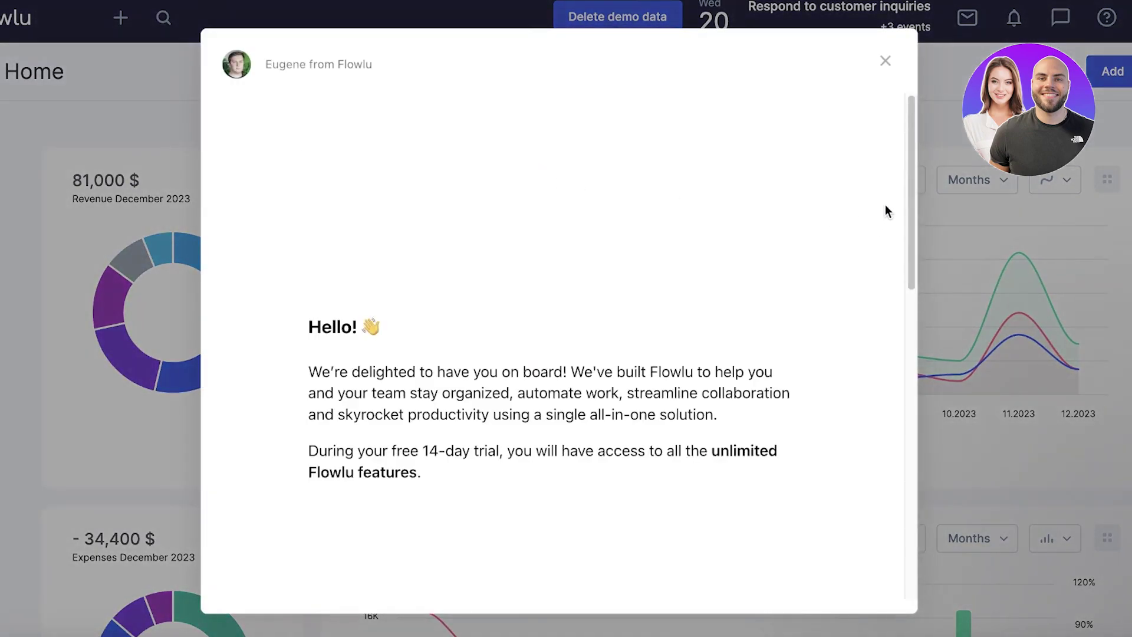
Dismiss the welcome message and look over the Home section's Dashboard widgets and Feed
{"action": "left_click", "coordinate": [886, 60]}
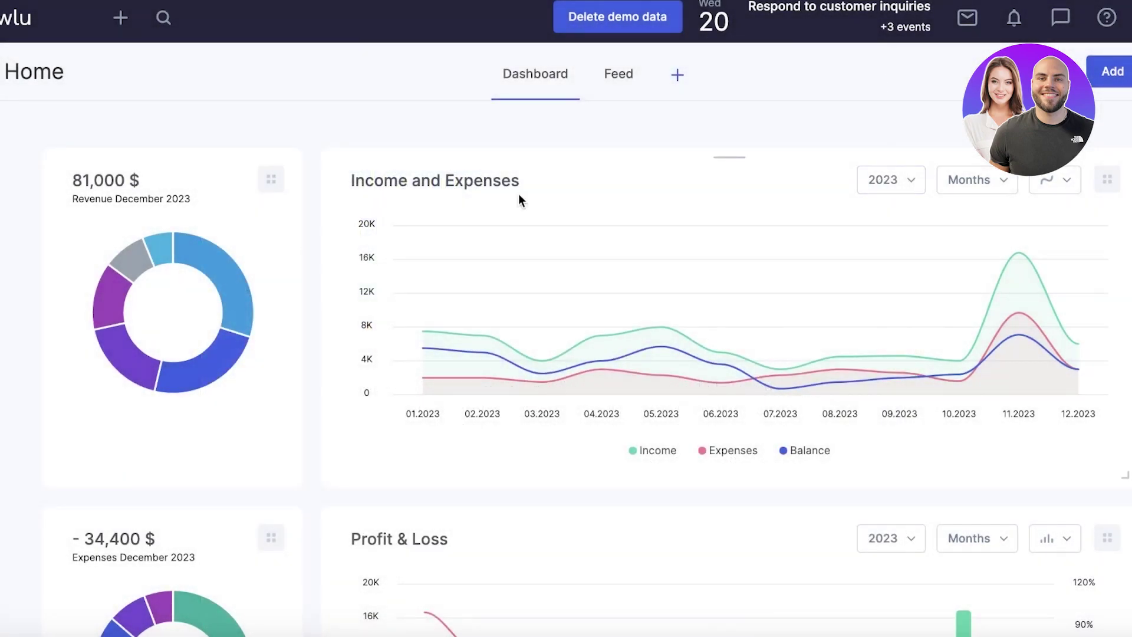
{"action": "left_click", "coordinate": [2, 71]}
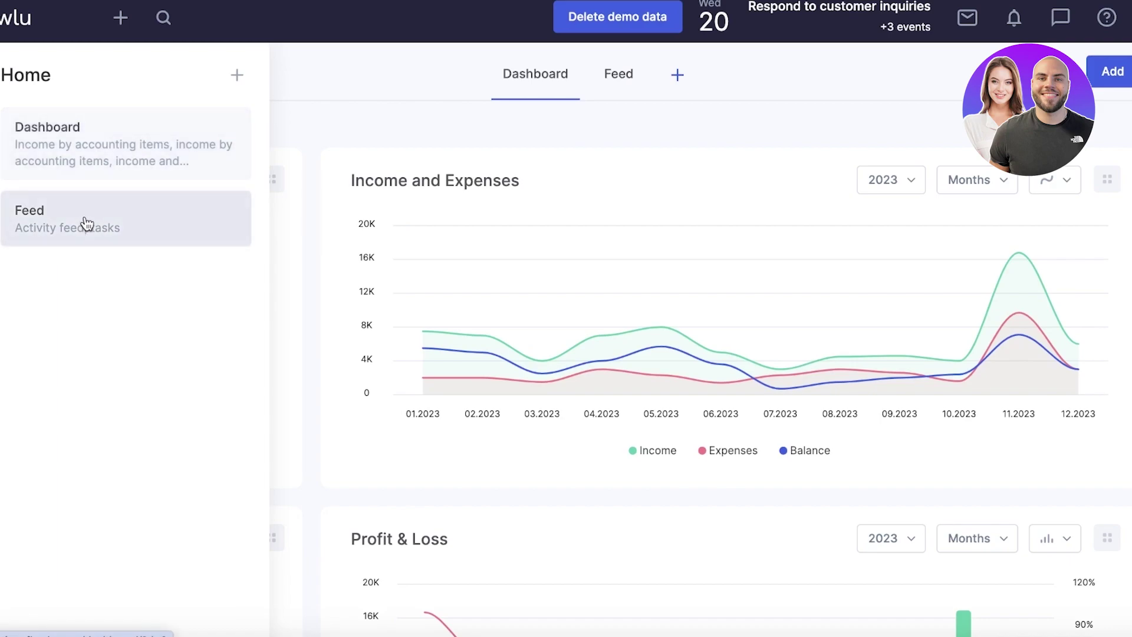
{"action": "left_click", "coordinate": [644, 307]}
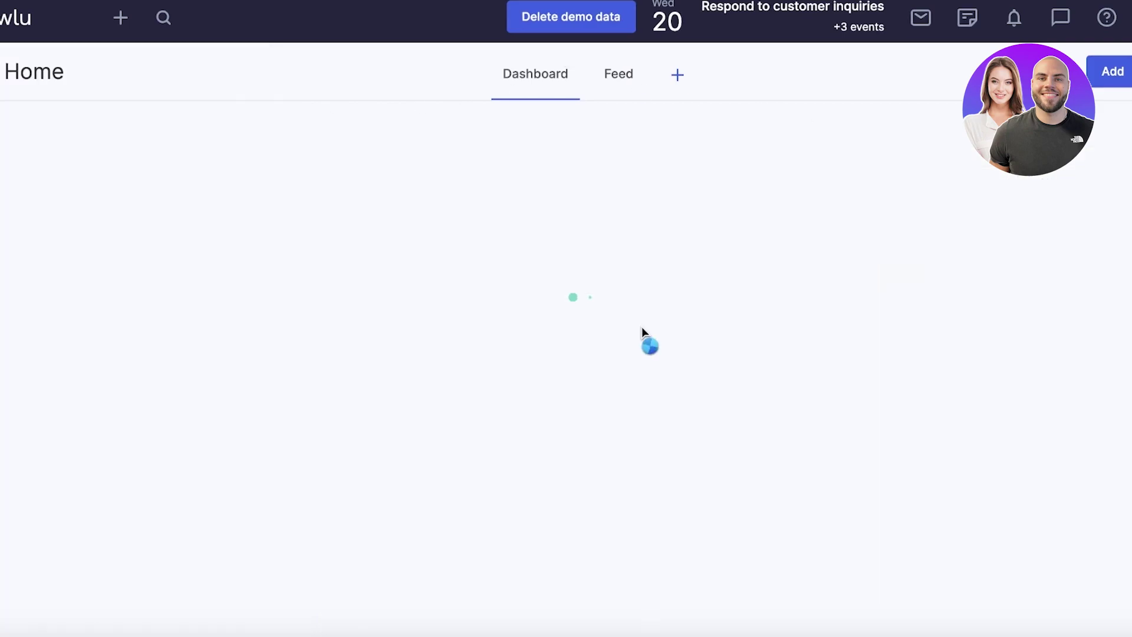
{"action": "scroll", "coordinate": [814, 296], "scroll_direction": "down", "scroll_amount": 4}
{"action": "scroll", "coordinate": [553, 308], "scroll_direction": "up", "scroll_amount": 4}
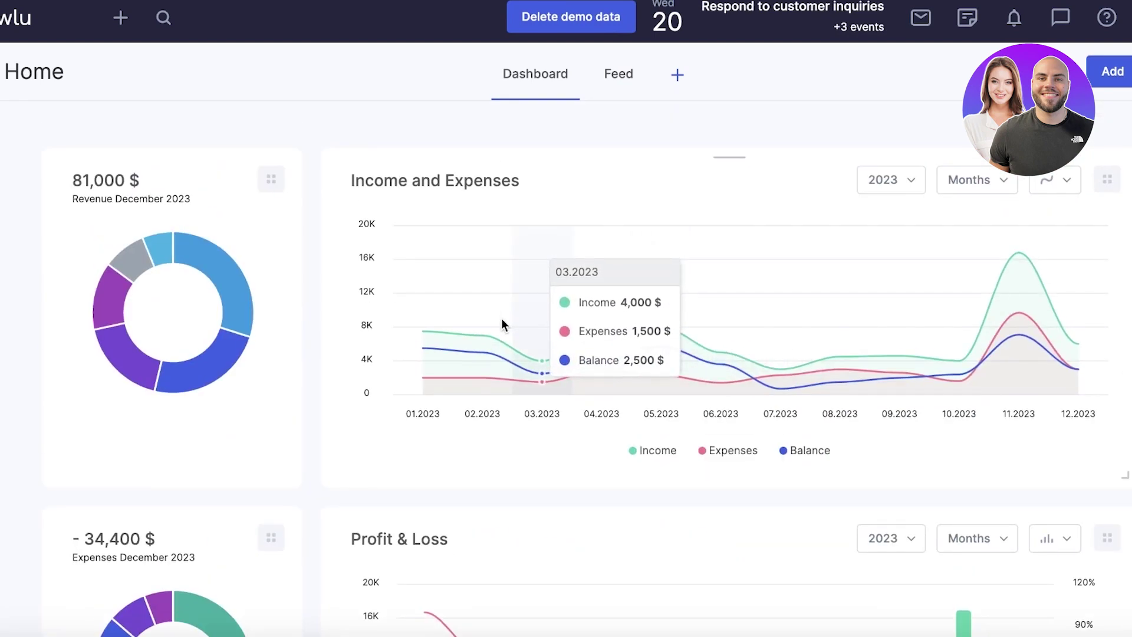
{"action": "left_click", "coordinate": [619, 72]}
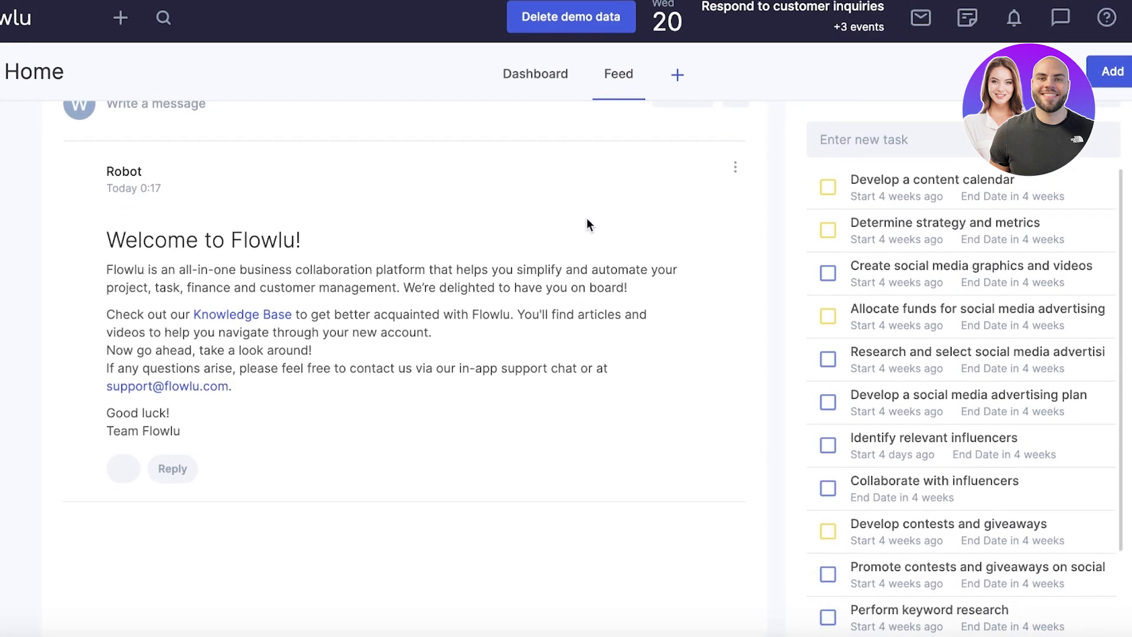
{"action": "left_click", "coordinate": [684, 72]}
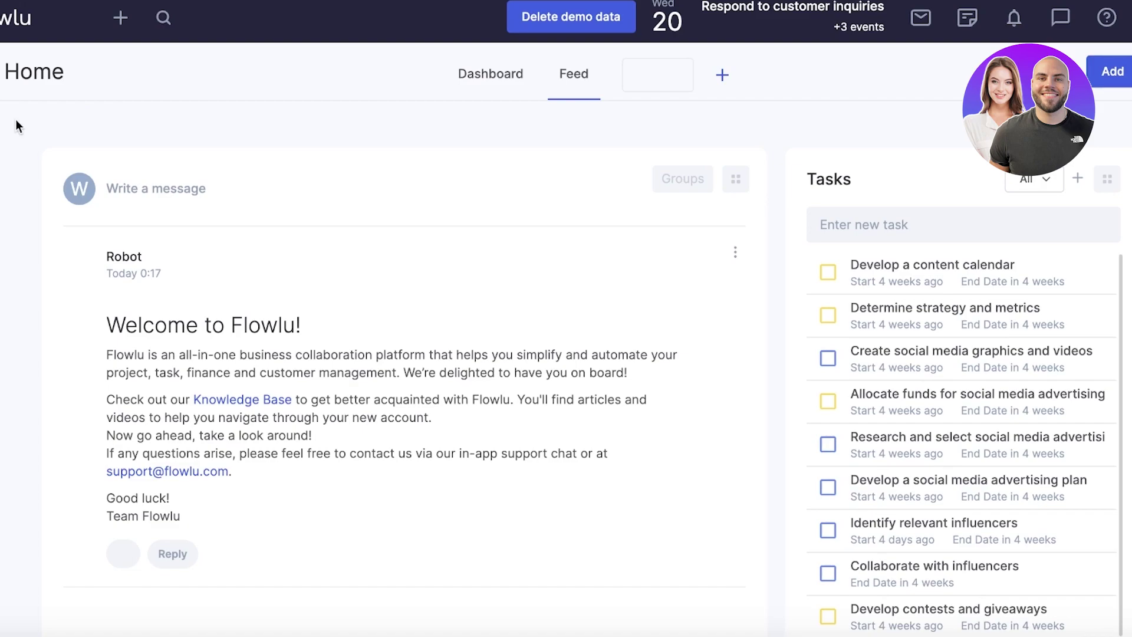
{"action": "mouse_move", "coordinate": [18, 125]}
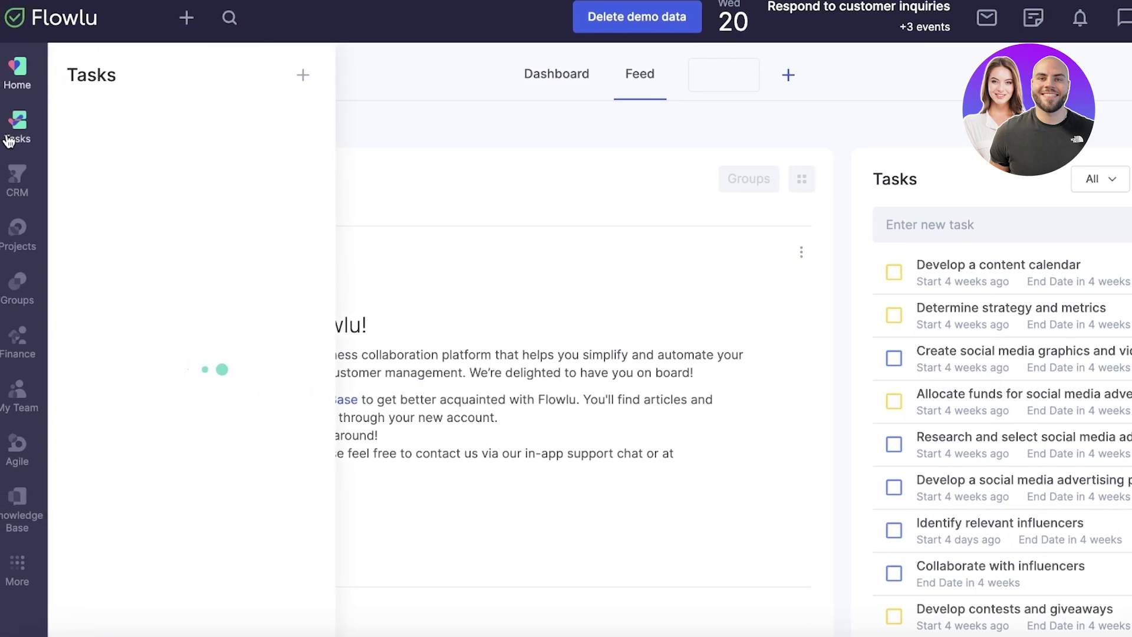
{"action": "left_click", "coordinate": [556, 73]}
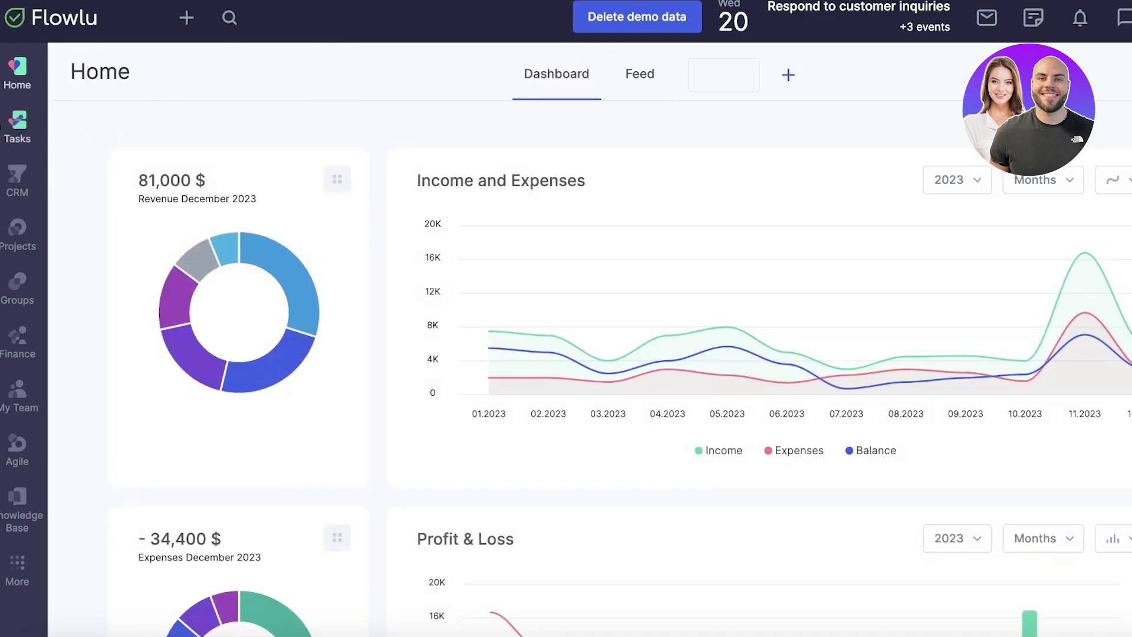
Show the tasks as a Kanban Board and look through the cards in its columns
{"action": "mouse_move", "coordinate": [21, 141]}
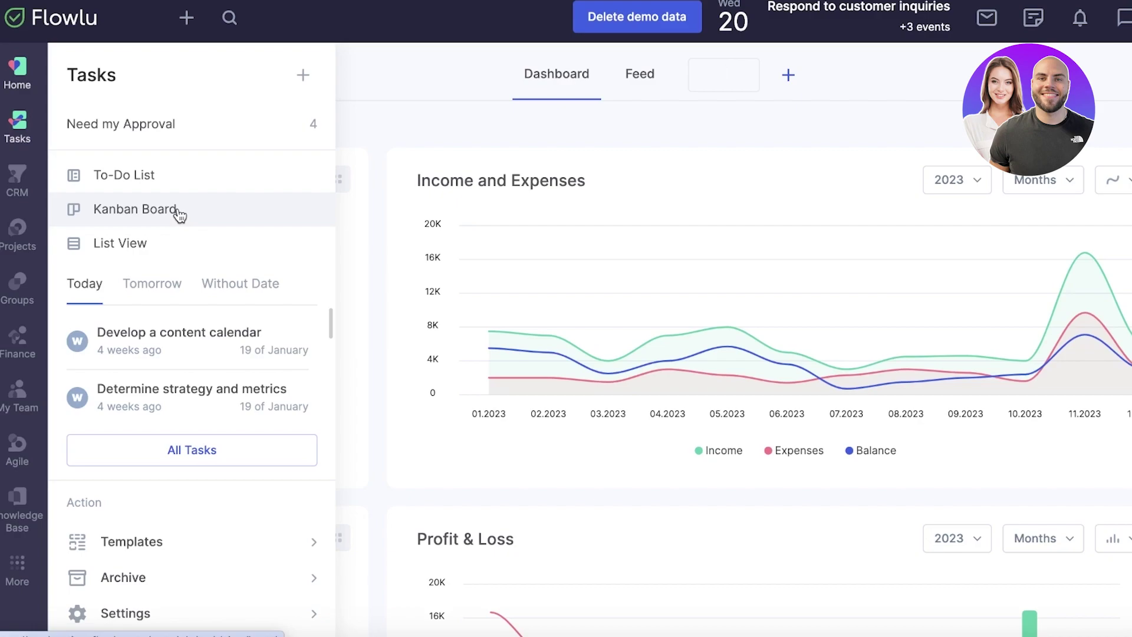
{"action": "key", "text": "Escape"}
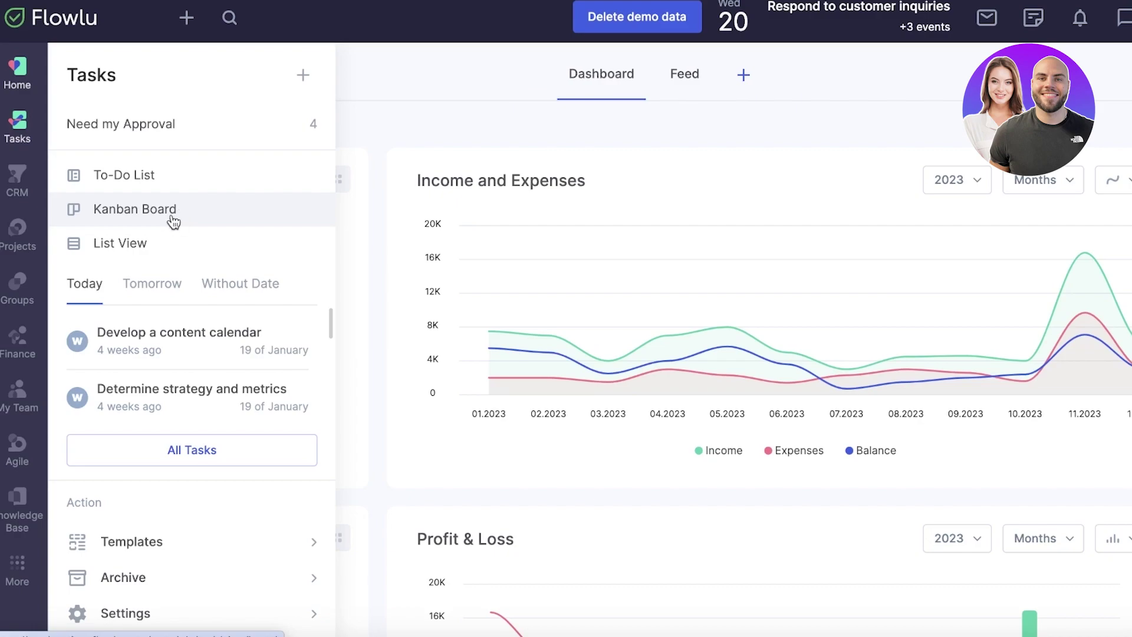
{"action": "left_click", "coordinate": [246, 209]}
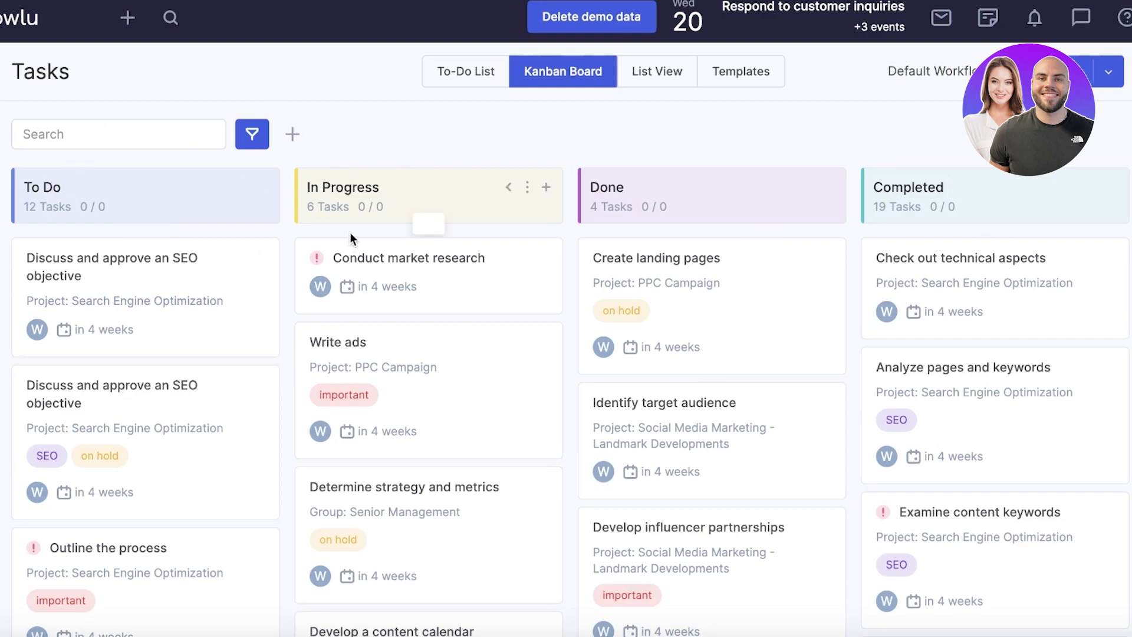
{"action": "scroll", "coordinate": [318, 256], "scroll_direction": "down", "scroll_amount": 6}
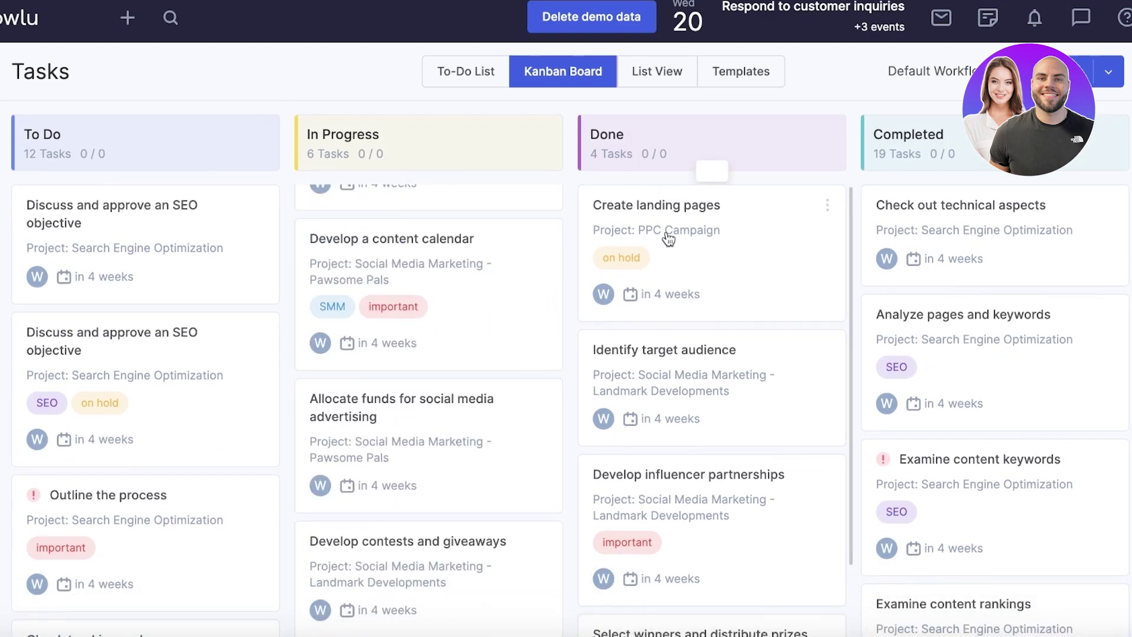
Add a task named "Building a marketing plan" to the board's In Progress column
{"action": "scroll", "coordinate": [177, 353], "scroll_direction": "down", "scroll_amount": 5}
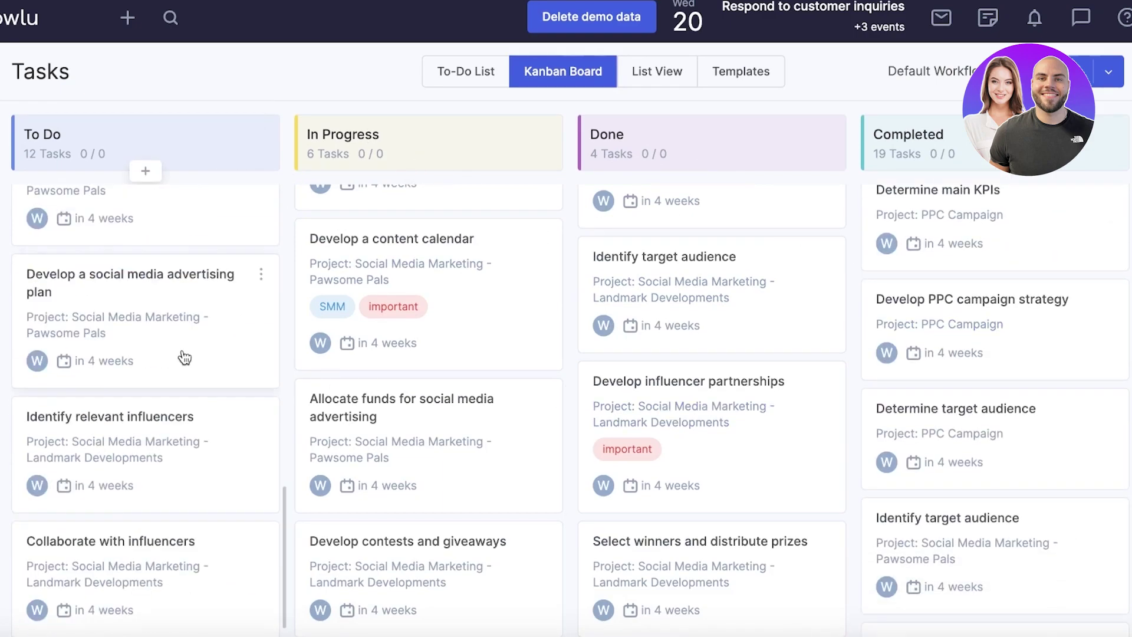
{"action": "scroll", "coordinate": [1128, 330], "scroll_direction": "up", "scroll_amount": 3}
{"action": "scroll", "coordinate": [1127, 330], "scroll_direction": "up", "scroll_amount": 8}
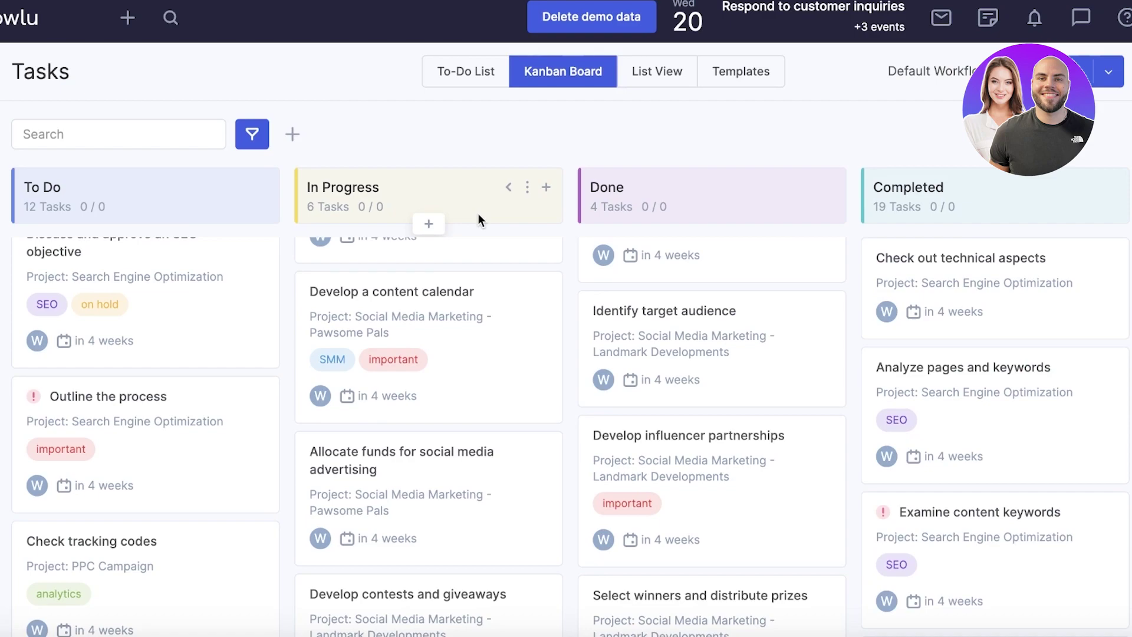
{"action": "left_click", "coordinate": [437, 226]}
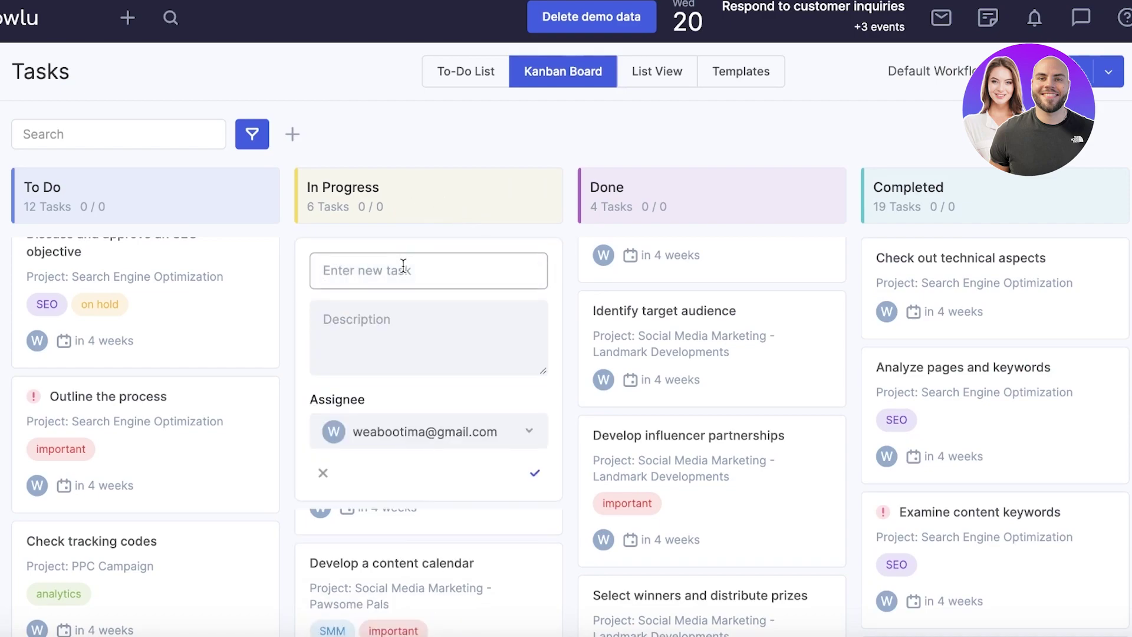
{"action": "type", "text": "D"}
{"action": "key", "text": "BackSpace"}
{"action": "type", "text": "Con"}
{"action": "key", "text": "BackSpace"}
{"action": "key", "text": "BackSpace"}
{"action": "key", "text": "BackSpace"}
{"action": "type", "text": "Building a marketing plan"}
{"action": "key", "text": "Return"}
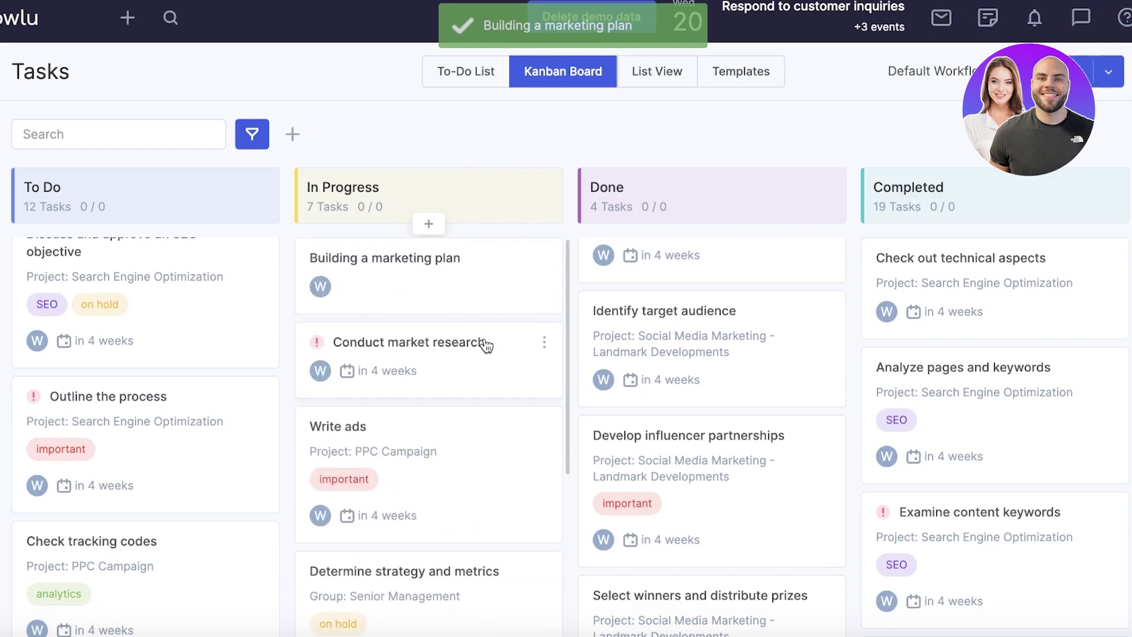
Open the Building a marketing plan task, show its Time Elapsed records, and start and stop its timer
{"action": "left_click", "coordinate": [452, 279]}
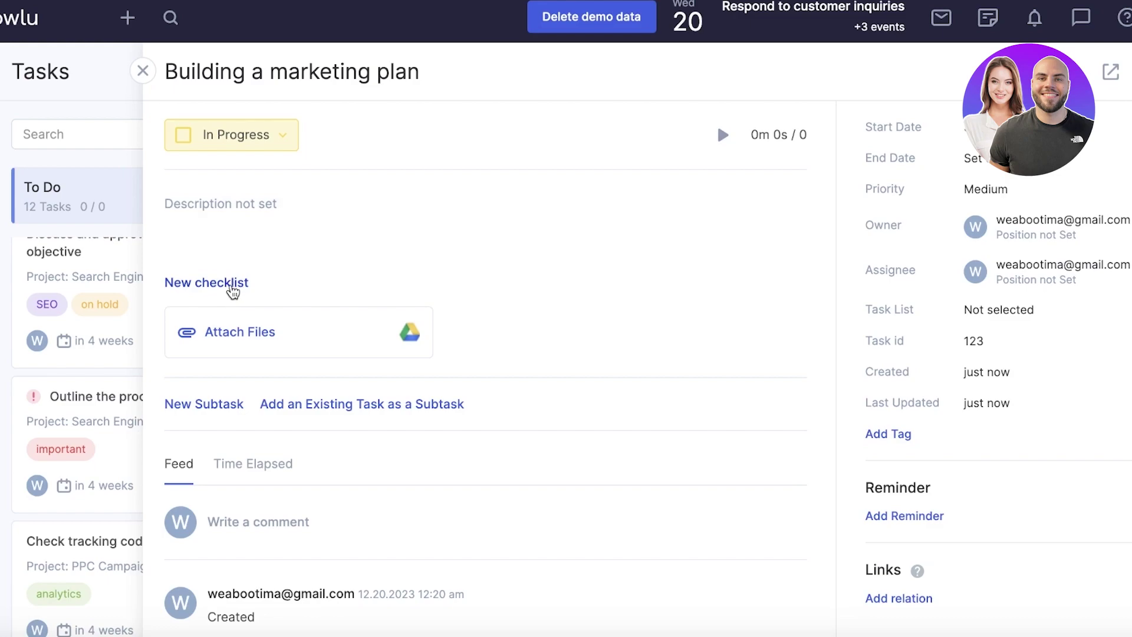
{"action": "scroll", "coordinate": [236, 294], "scroll_direction": "down", "scroll_amount": 1}
{"action": "left_click", "coordinate": [227, 447]}
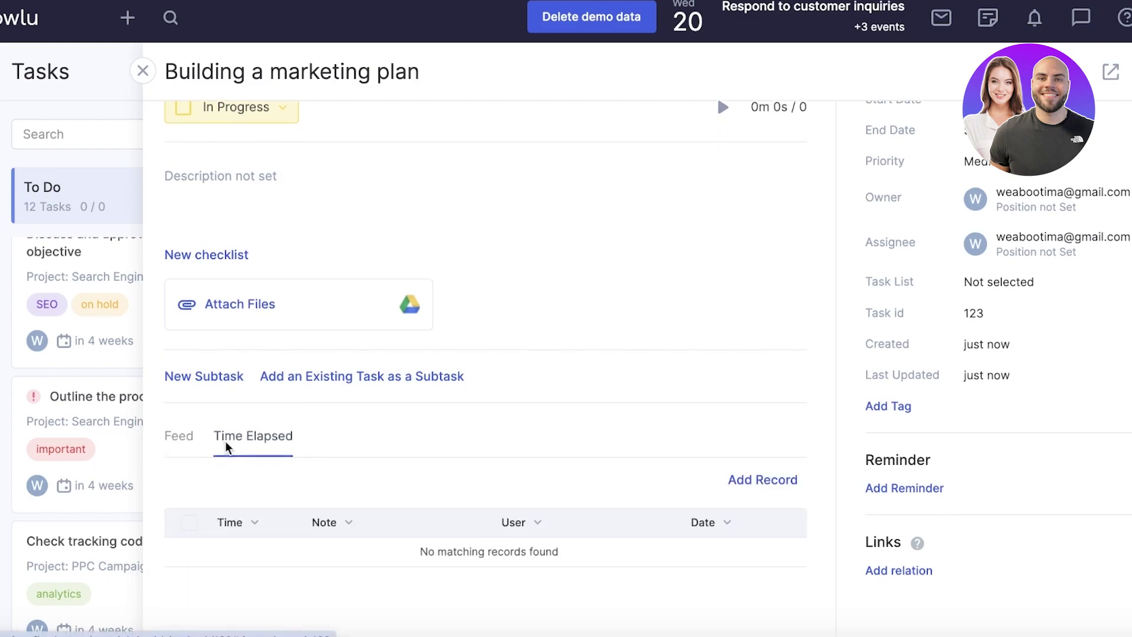
{"action": "scroll", "coordinate": [392, 406], "scroll_direction": "up", "scroll_amount": 1}
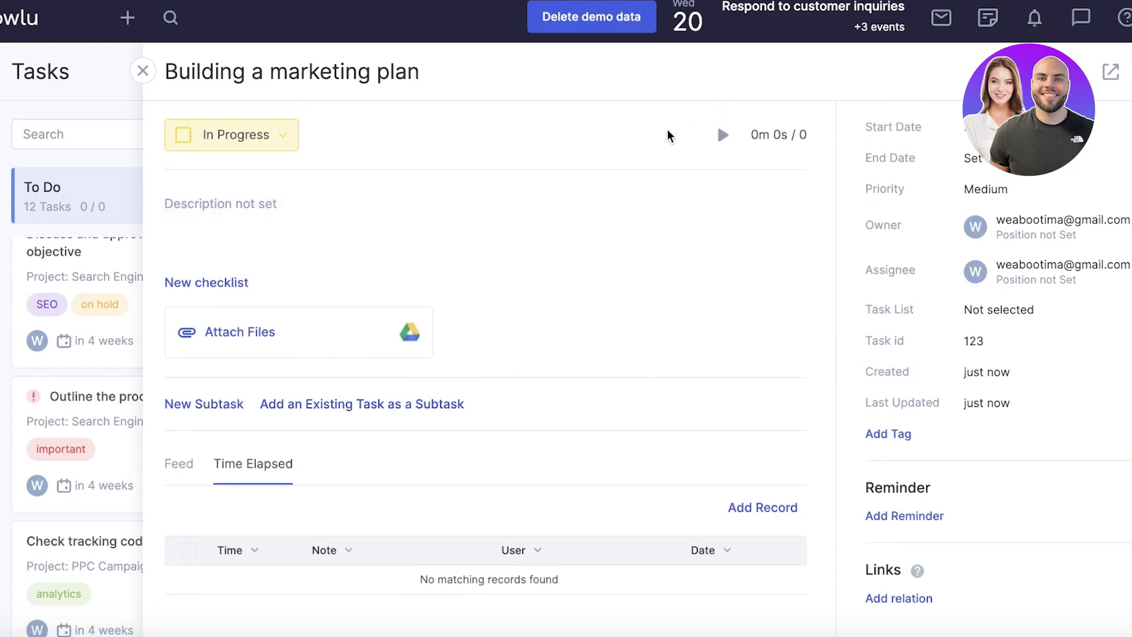
{"action": "left_click", "coordinate": [721, 139]}
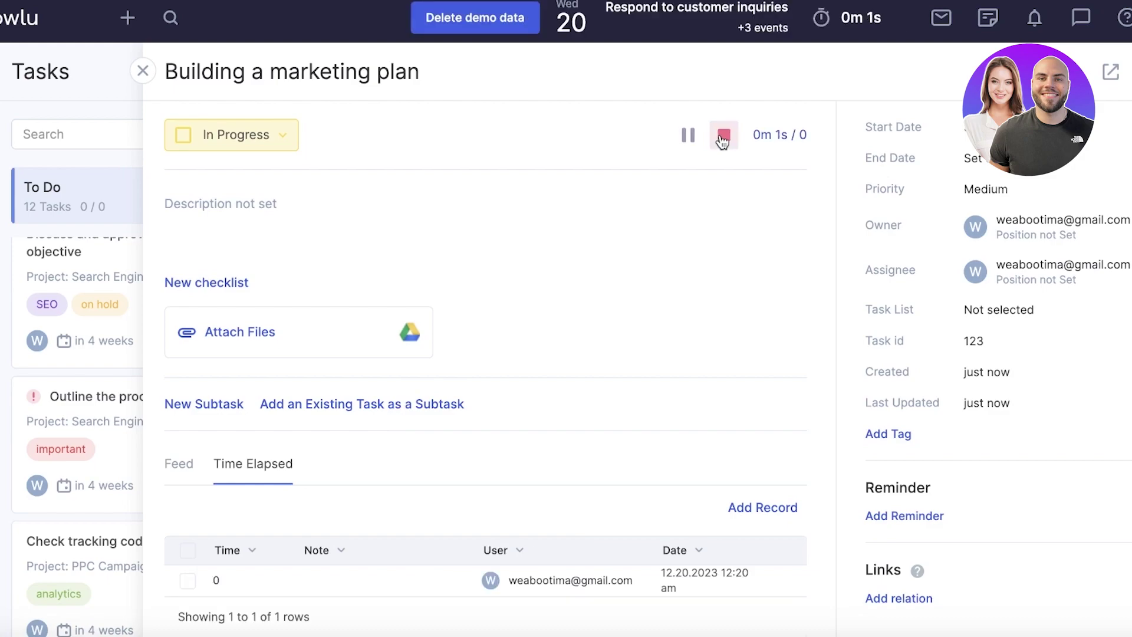
{"action": "left_click", "coordinate": [723, 140]}
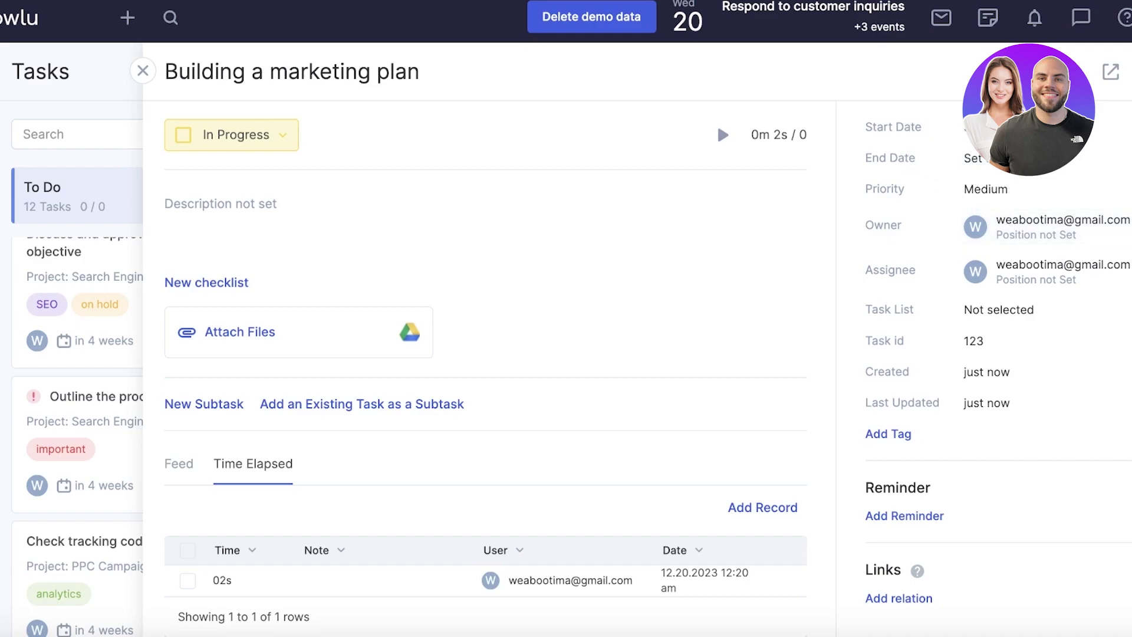
Set the task's priority to High and keep its task list as Not selected
{"action": "left_click", "coordinate": [999, 190]}
{"action": "left_click", "coordinate": [996, 228]}
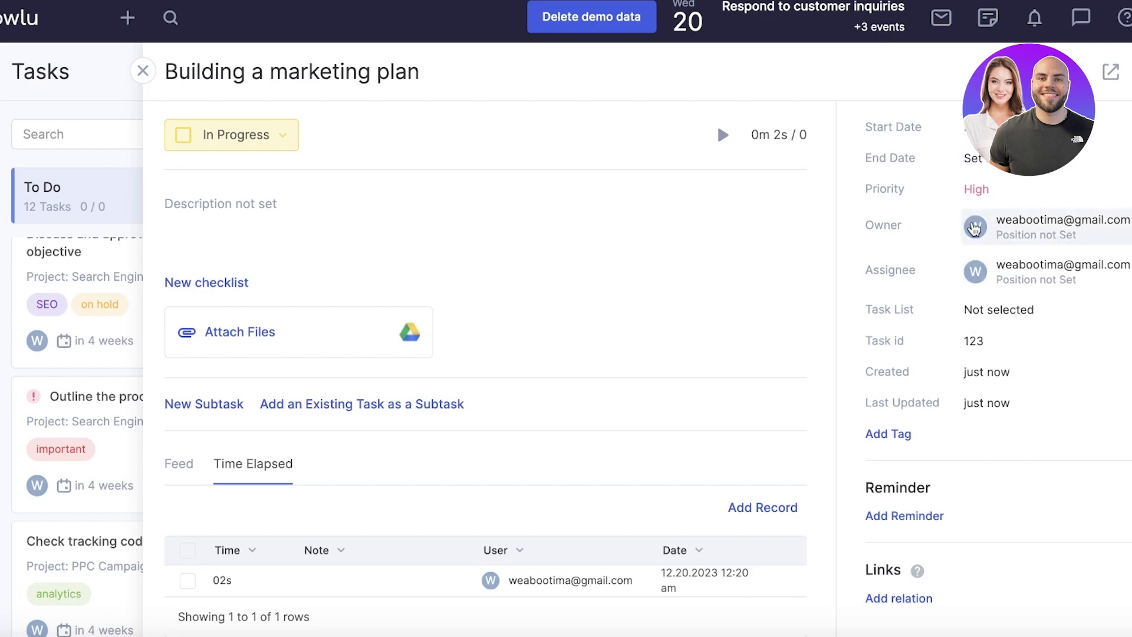
{"action": "left_click", "coordinate": [995, 312]}
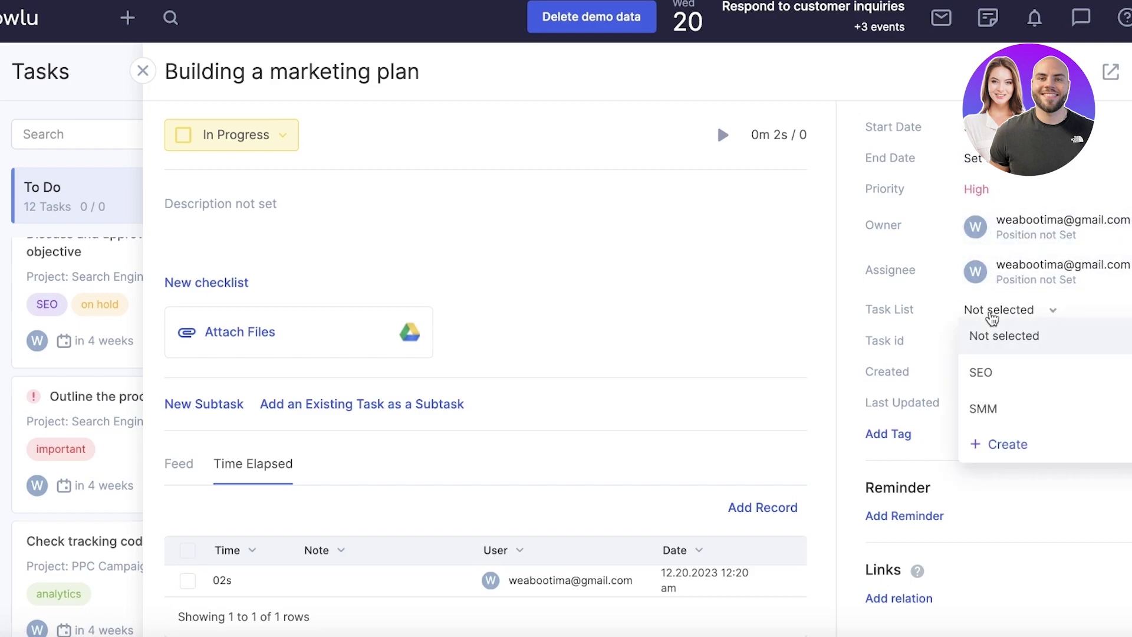
{"action": "left_click", "coordinate": [983, 335]}
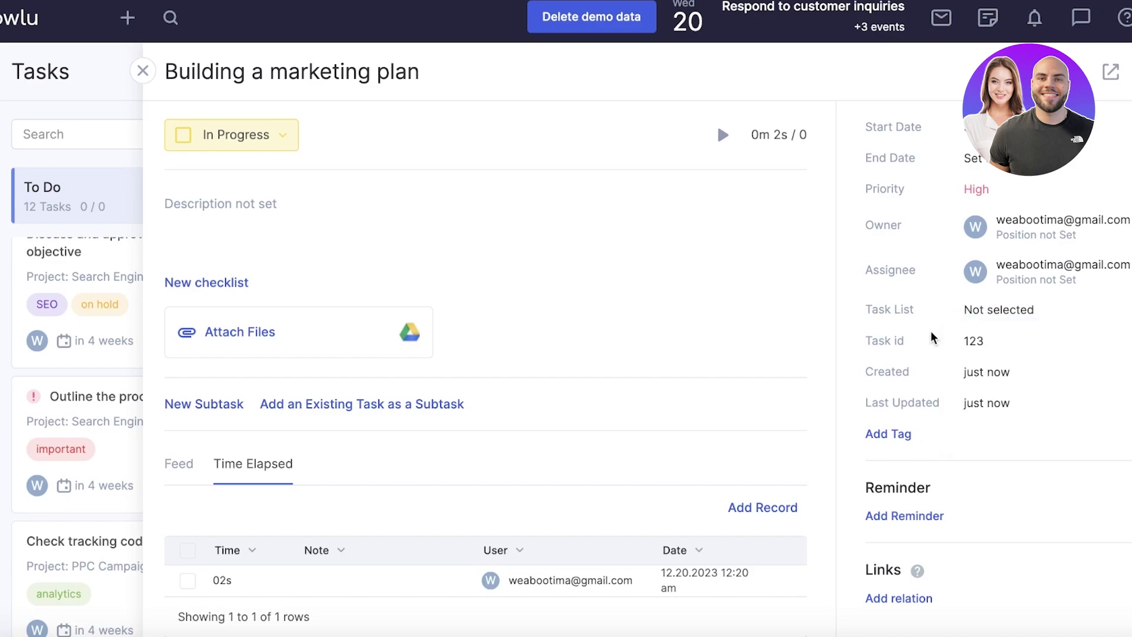
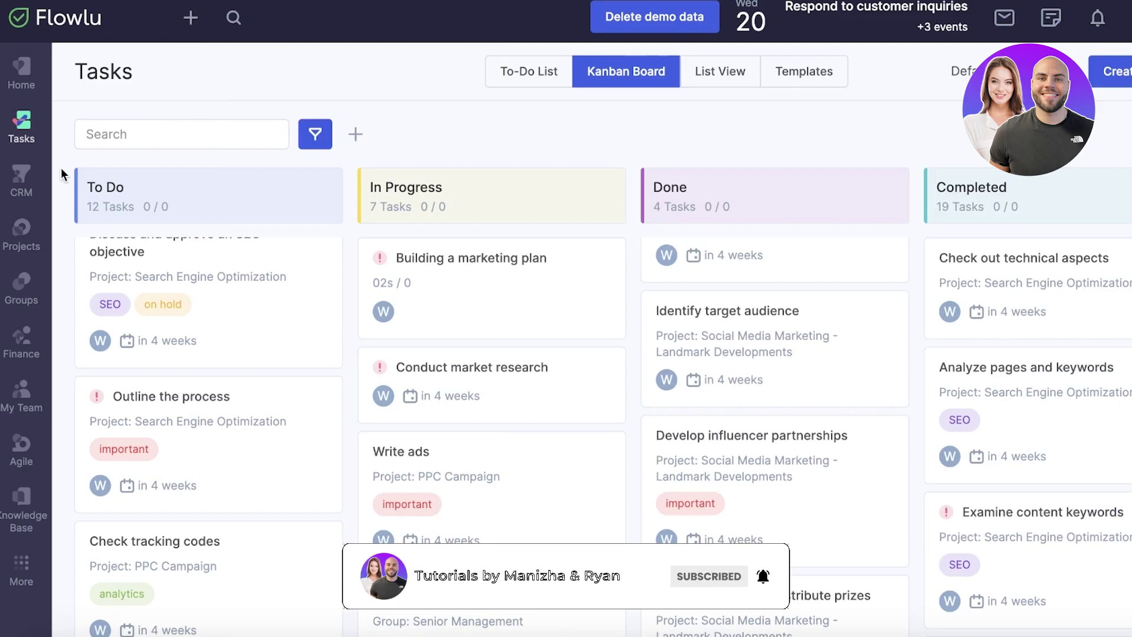
Show the Organizations among the CRM accounts and start a new account
{"action": "mouse_move", "coordinate": [22, 179]}
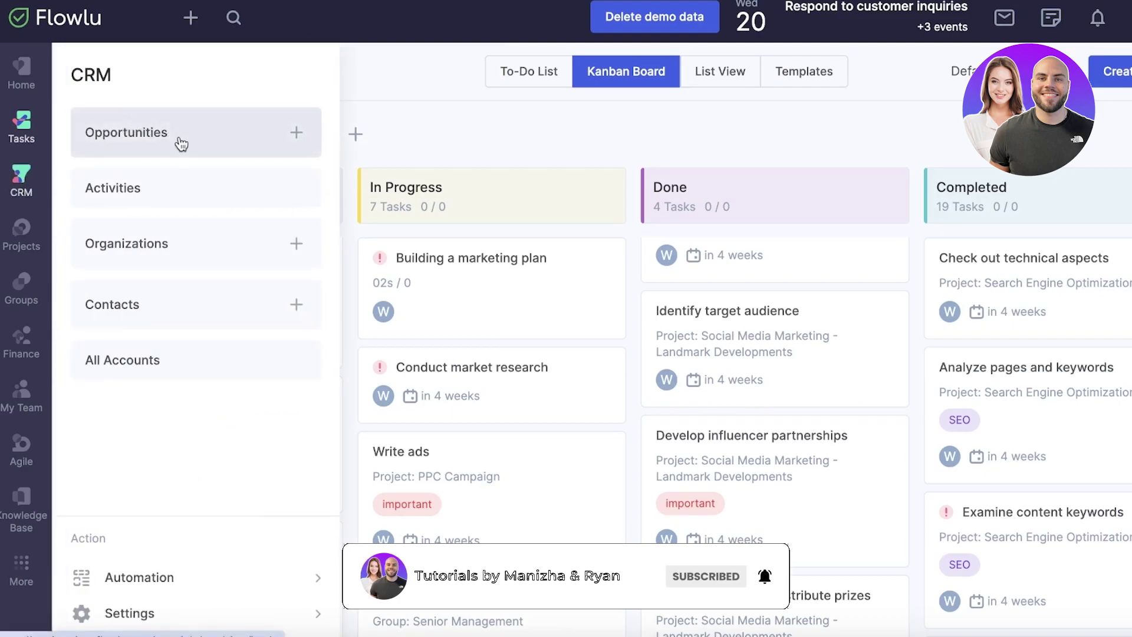
{"action": "left_click", "coordinate": [25, 178]}
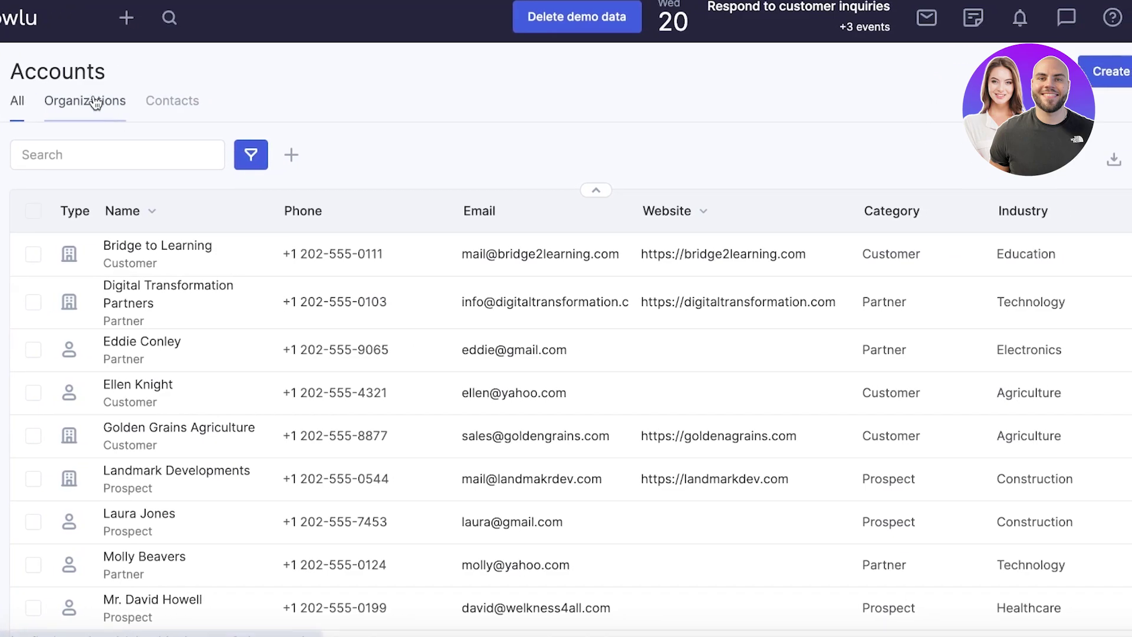
{"action": "left_click", "coordinate": [97, 102]}
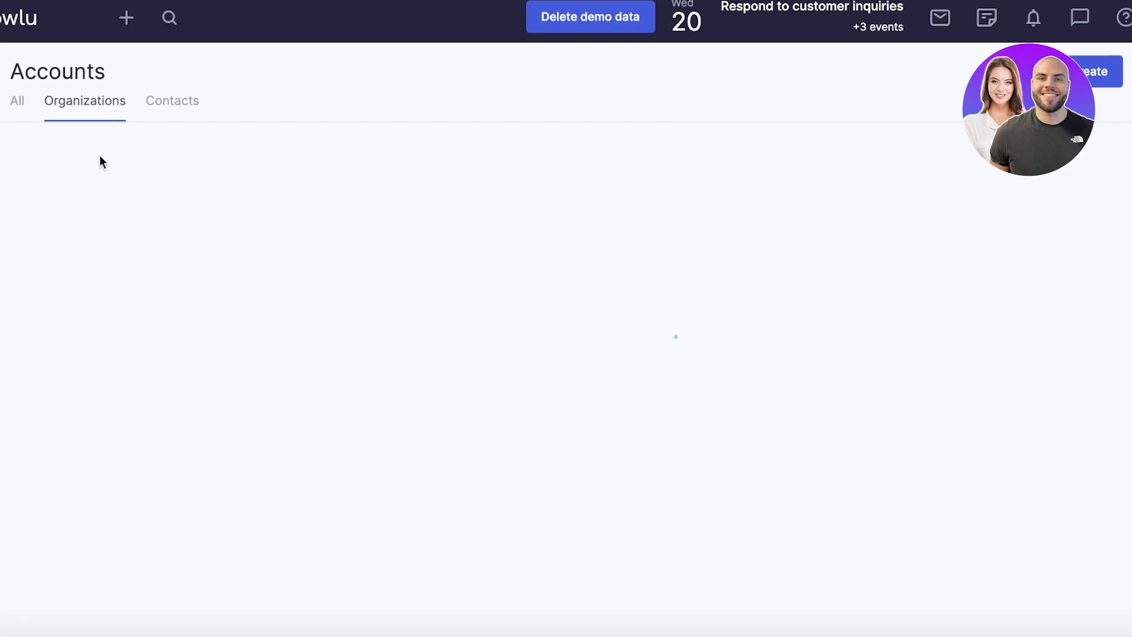
{"action": "left_click", "coordinate": [1088, 73]}
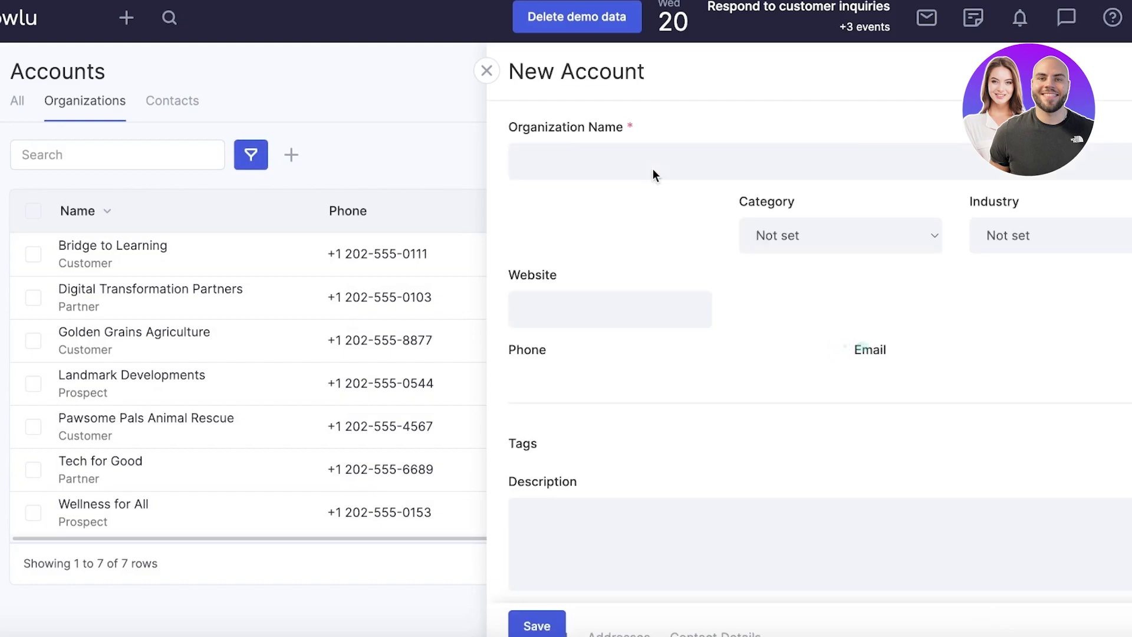
Fill in the new account's organization name, set its category to Customer and choose an industry
{"action": "left_click", "coordinate": [648, 157]}
{"action": "left_click", "coordinate": [636, 208]}
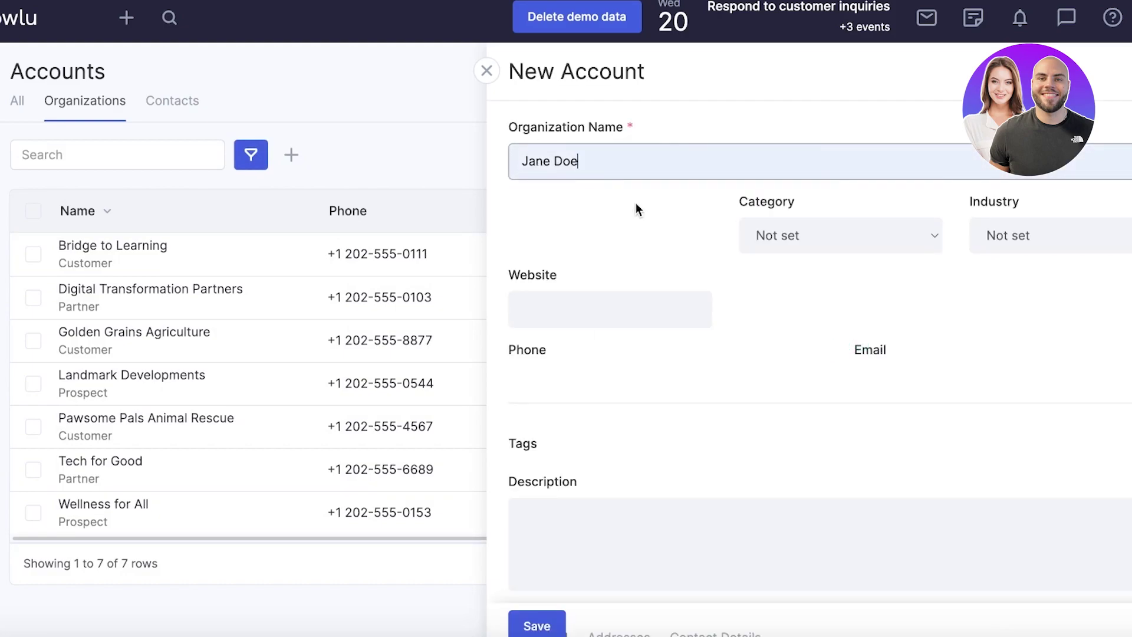
{"action": "left_click", "coordinate": [825, 244]}
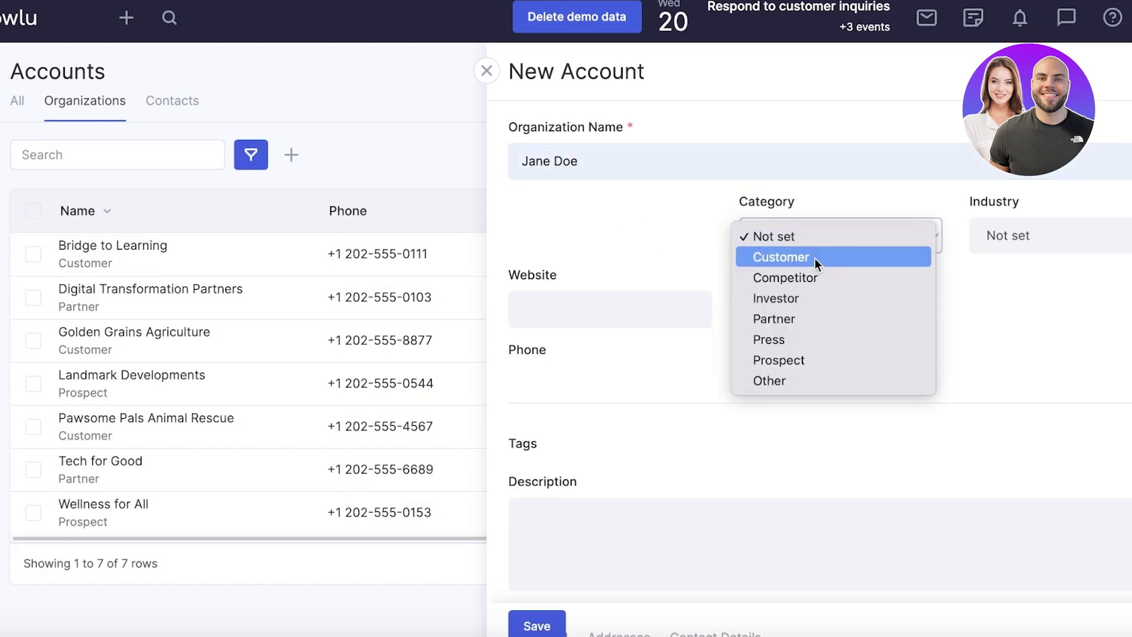
{"action": "left_click", "coordinate": [816, 257]}
{"action": "left_click", "coordinate": [991, 236]}
{"action": "left_click", "coordinate": [1010, 284]}
{"action": "left_click", "coordinate": [616, 312]}
Review the new account form's Addresses and Contact Details sections, and save the account
{"action": "scroll", "coordinate": [765, 304], "scroll_direction": "down", "scroll_amount": 5}
{"action": "scroll", "coordinate": [765, 303], "scroll_direction": "up", "scroll_amount": 5}
{"action": "scroll", "coordinate": [837, 367], "scroll_direction": "down", "scroll_amount": 8}
{"action": "scroll", "coordinate": [760, 286], "scroll_direction": "down", "scroll_amount": 3}
{"action": "scroll", "coordinate": [685, 281], "scroll_direction": "up", "scroll_amount": 4}
{"action": "left_click", "coordinate": [613, 266]}
{"action": "scroll", "coordinate": [599, 257], "scroll_direction": "up", "scroll_amount": 6}
{"action": "scroll", "coordinate": [645, 272], "scroll_direction": "down", "scroll_amount": 3}
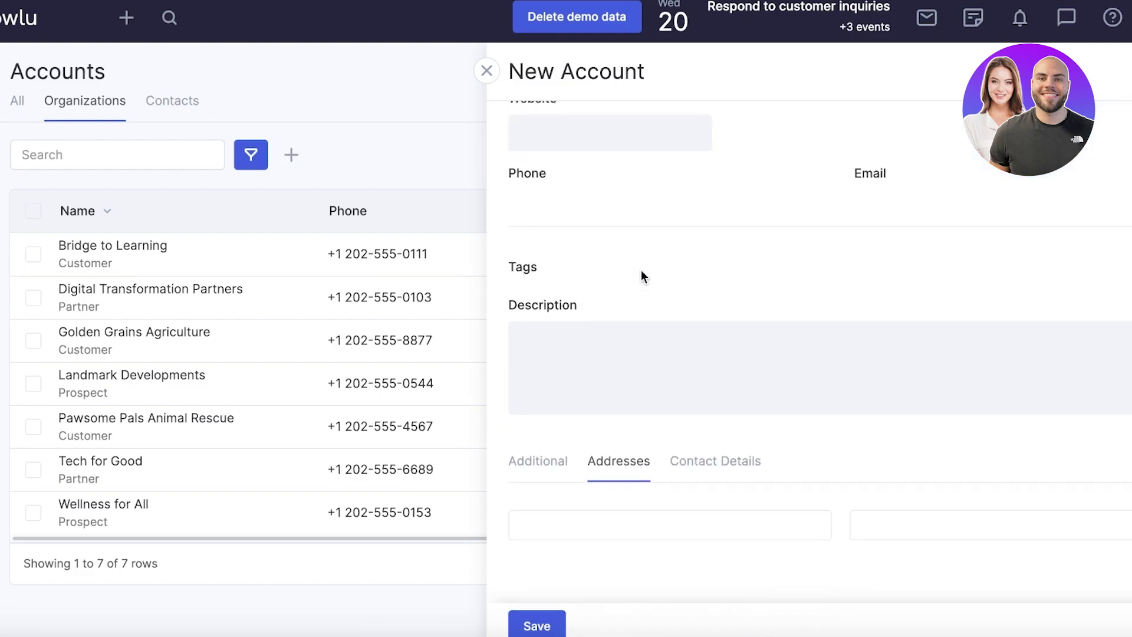
{"action": "left_click", "coordinate": [729, 462]}
{"action": "scroll", "coordinate": [649, 531], "scroll_direction": "down", "scroll_amount": 2}
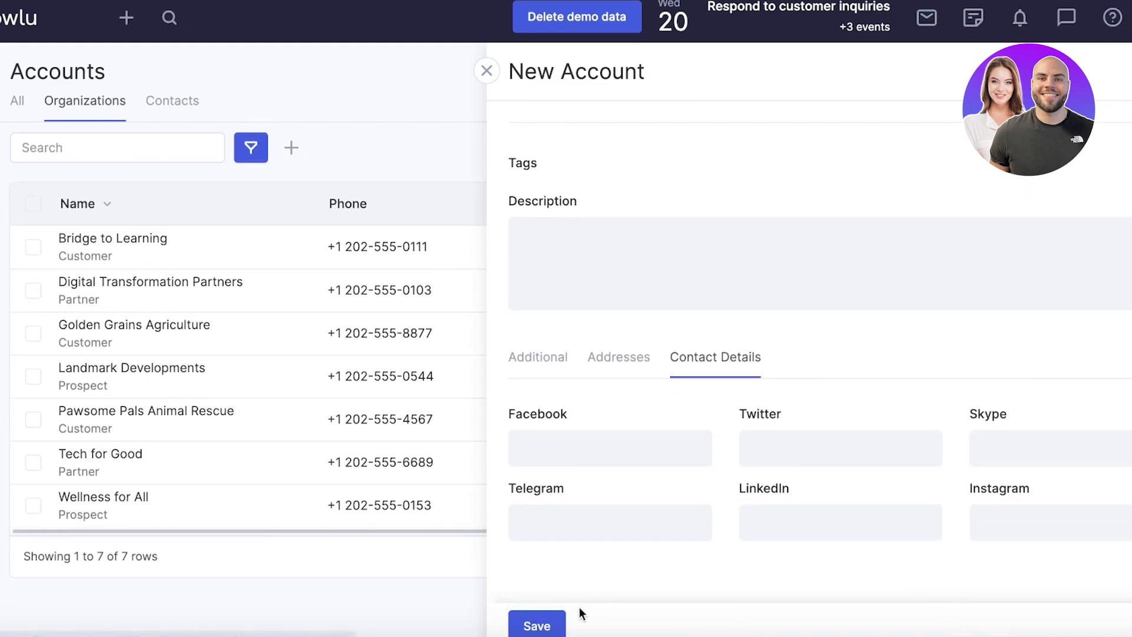
{"action": "left_click", "coordinate": [537, 626]}
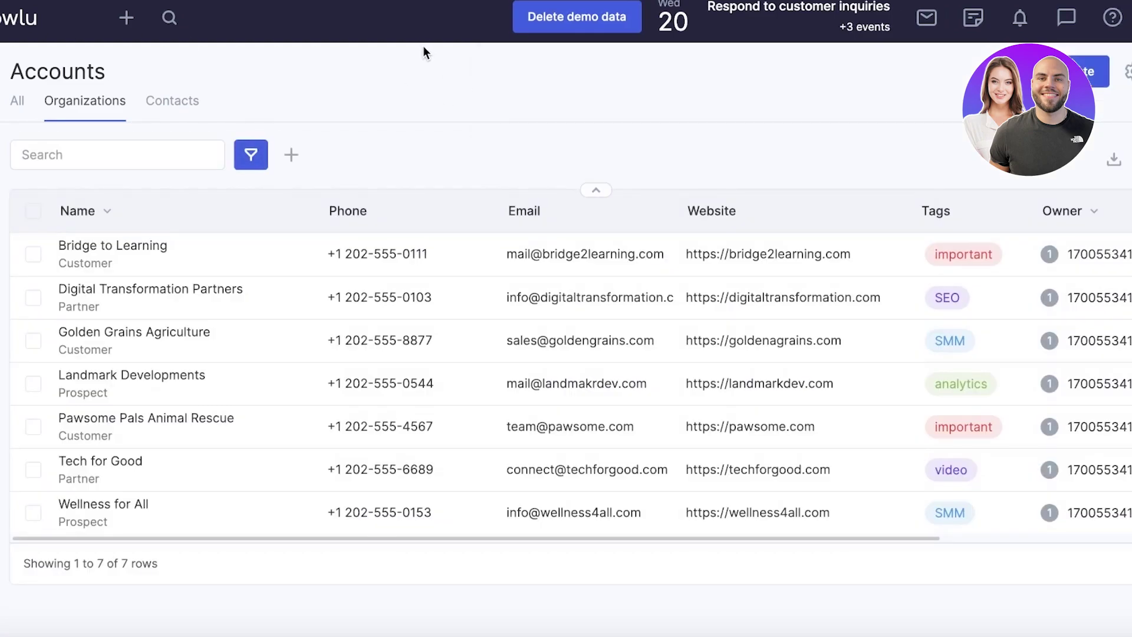
Look through the rows and columns of the Organizations list
{"action": "scroll", "coordinate": [790, 430], "scroll_direction": "down", "scroll_amount": 2}
{"action": "left_click_drag", "start_coordinate": [687, 455], "coordinate": [963, 436]}
{"action": "scroll", "coordinate": [870, 429], "scroll_direction": "left", "scroll_amount": 10}
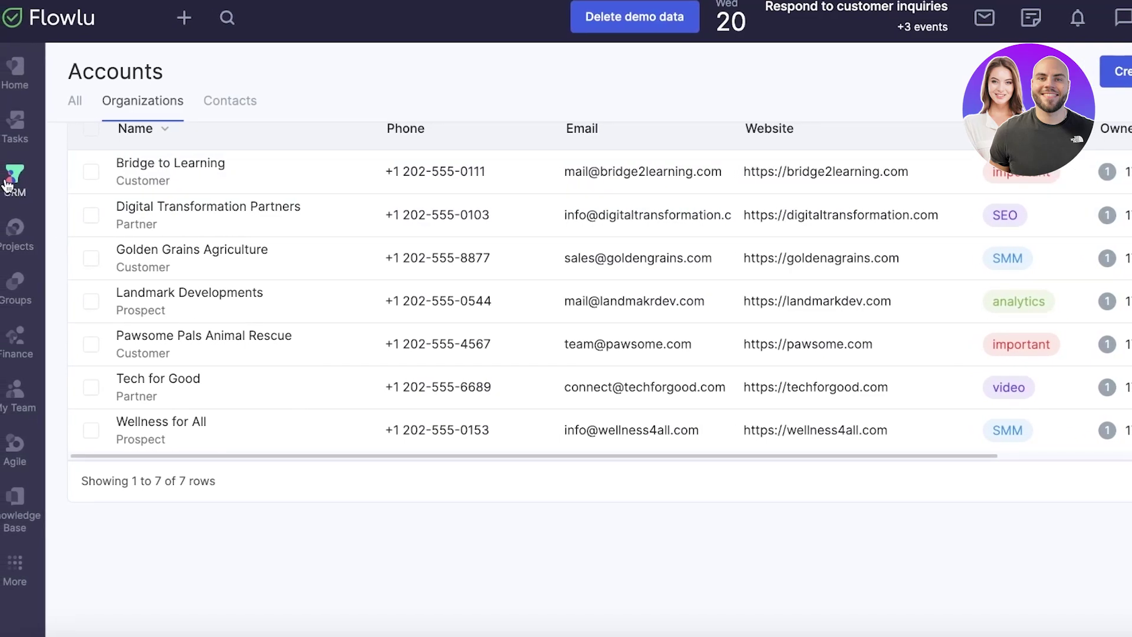
Open the CRM's Opportunities Kanban Board and look over its pipeline stages
{"action": "left_click", "coordinate": [12, 177]}
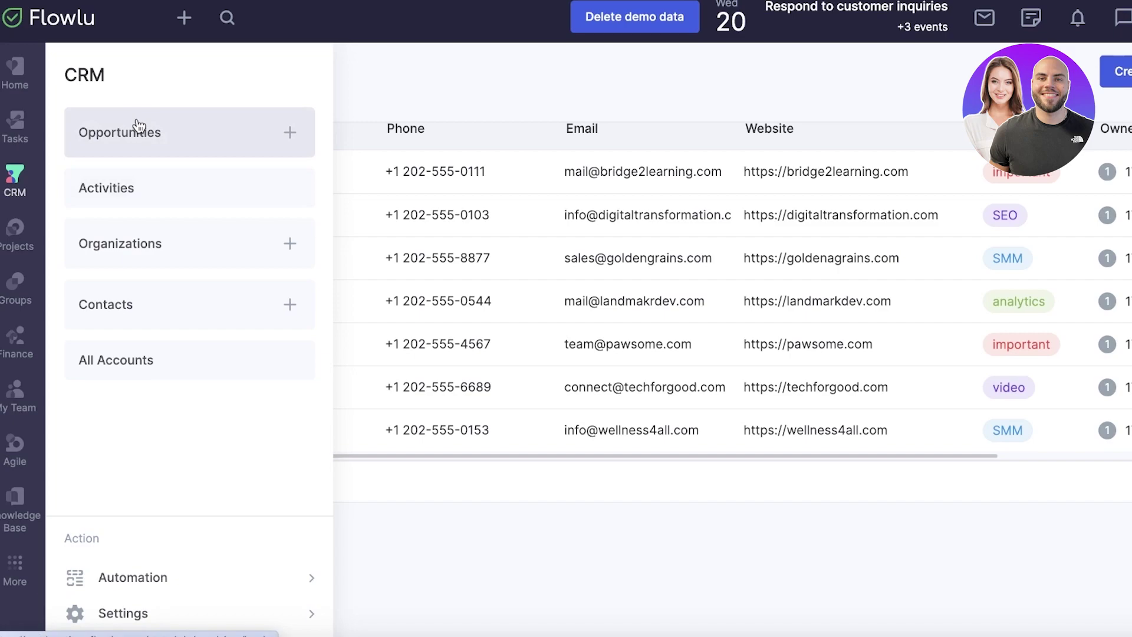
{"action": "left_click", "coordinate": [296, 131]}
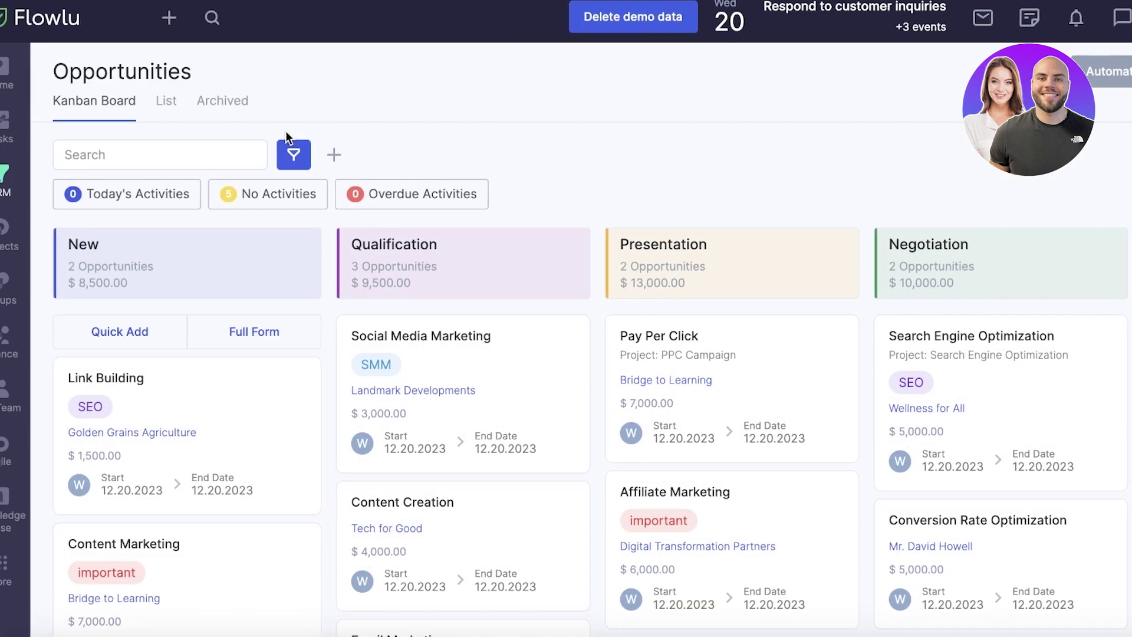
{"action": "scroll", "coordinate": [381, 165], "scroll_direction": "down", "scroll_amount": 1}
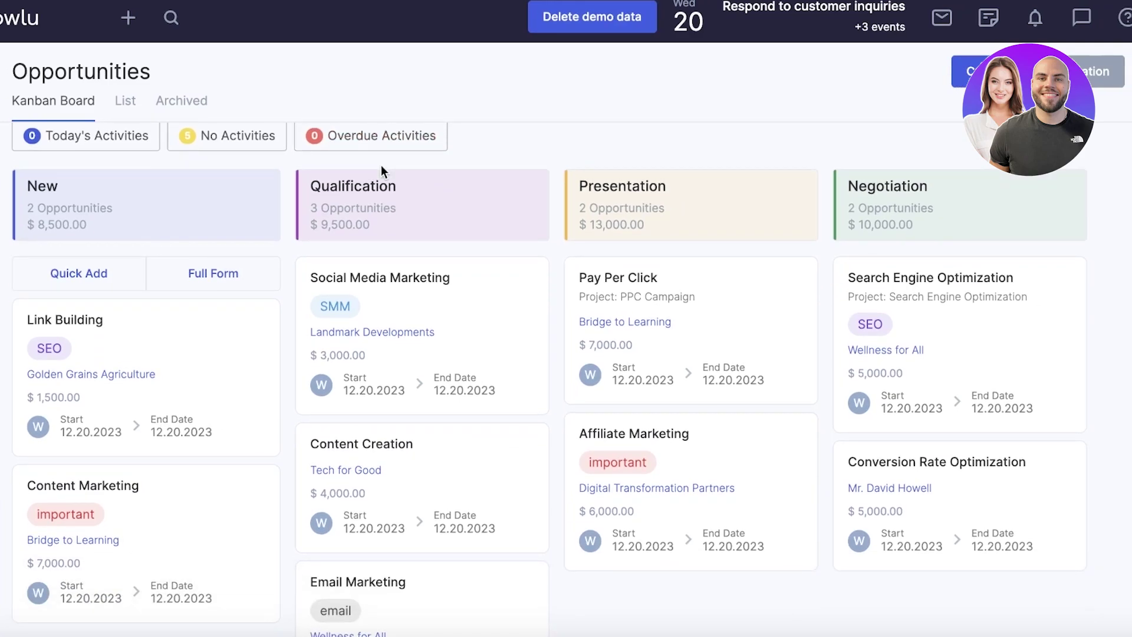
{"action": "scroll", "coordinate": [408, 184], "scroll_direction": "up", "scroll_amount": 1}
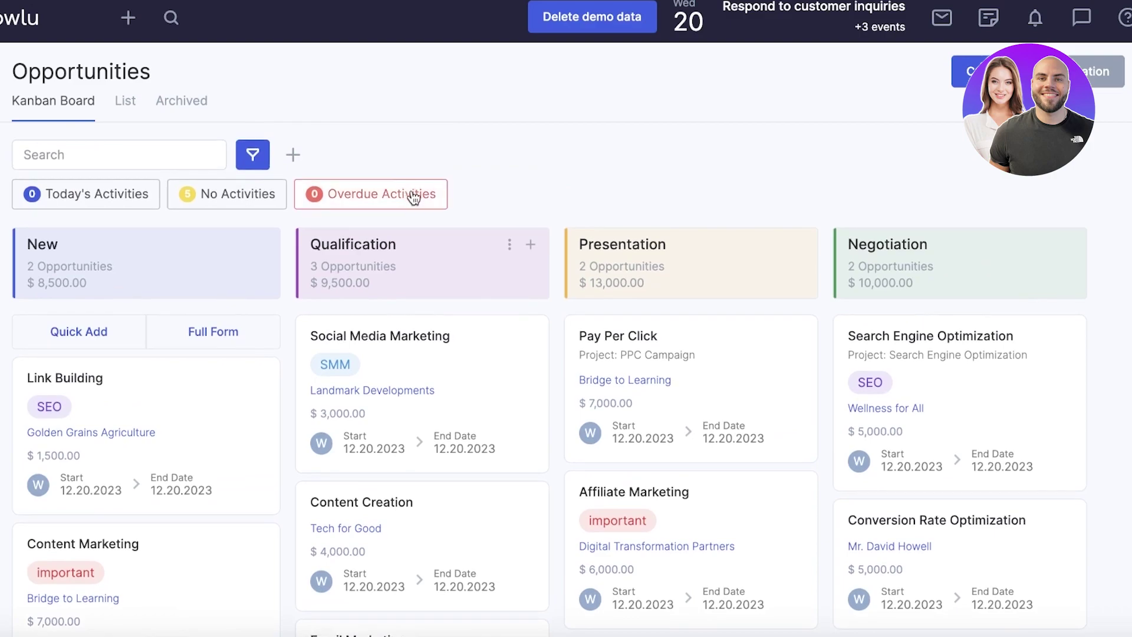
Browse the fields available for filtering the opportunities and close the field list without adding any
{"action": "left_click", "coordinate": [295, 155]}
{"action": "scroll", "coordinate": [310, 348], "scroll_direction": "down", "scroll_amount": 3}
{"action": "scroll", "coordinate": [338, 302], "scroll_direction": "up", "scroll_amount": 3}
{"action": "left_click_drag", "start_coordinate": [339, 303], "coordinate": [342, 293]}
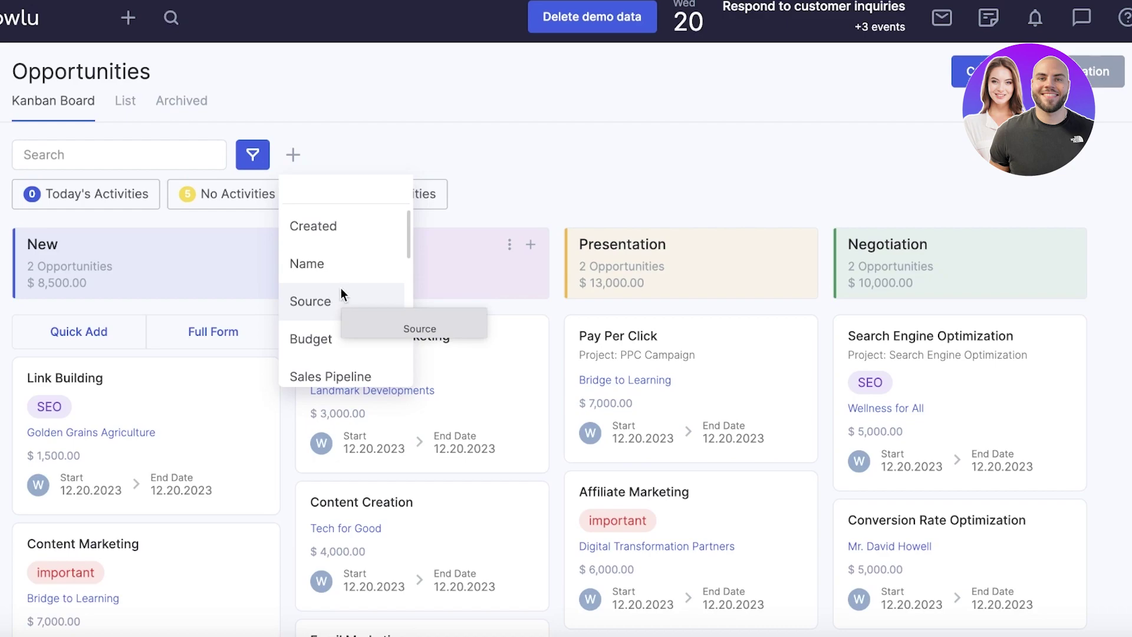
{"action": "scroll", "coordinate": [341, 288], "scroll_direction": "down", "scroll_amount": 4}
{"action": "left_click", "coordinate": [565, 180]}
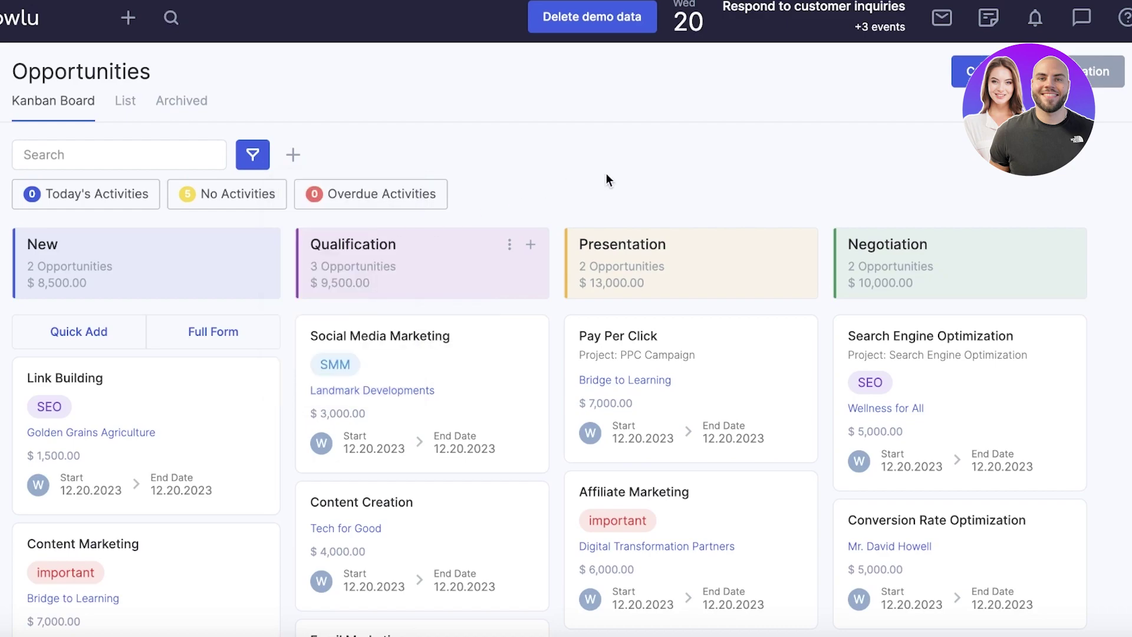
Open the Projects list and look through its columns, including stages, end dates, income, expenses and balance
{"action": "mouse_move", "coordinate": [0, 246]}
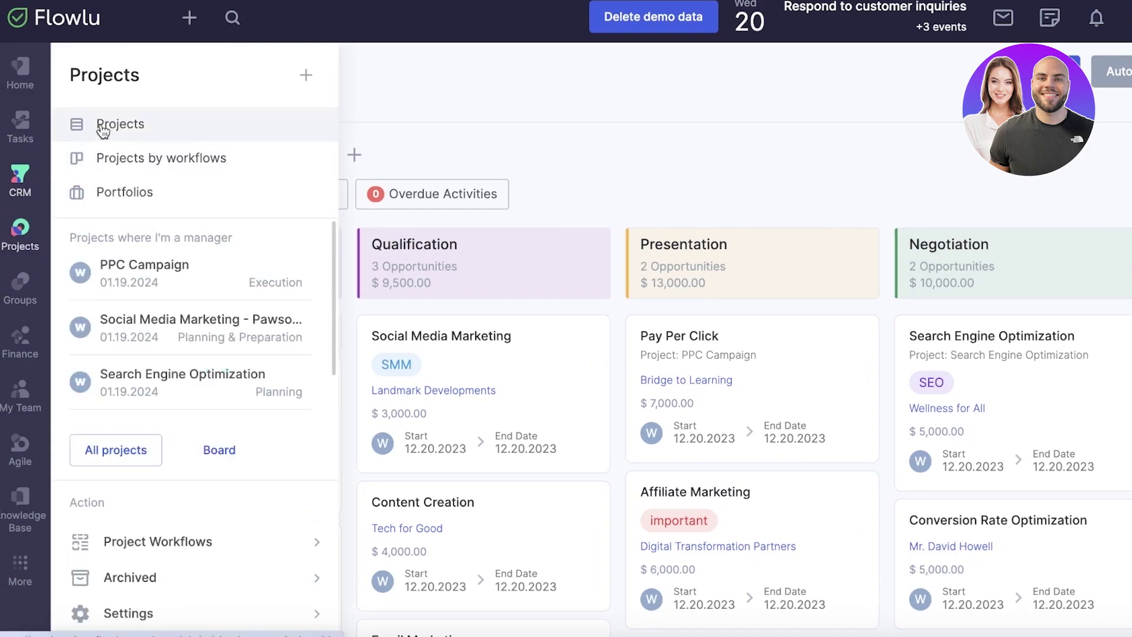
{"action": "left_click", "coordinate": [103, 131]}
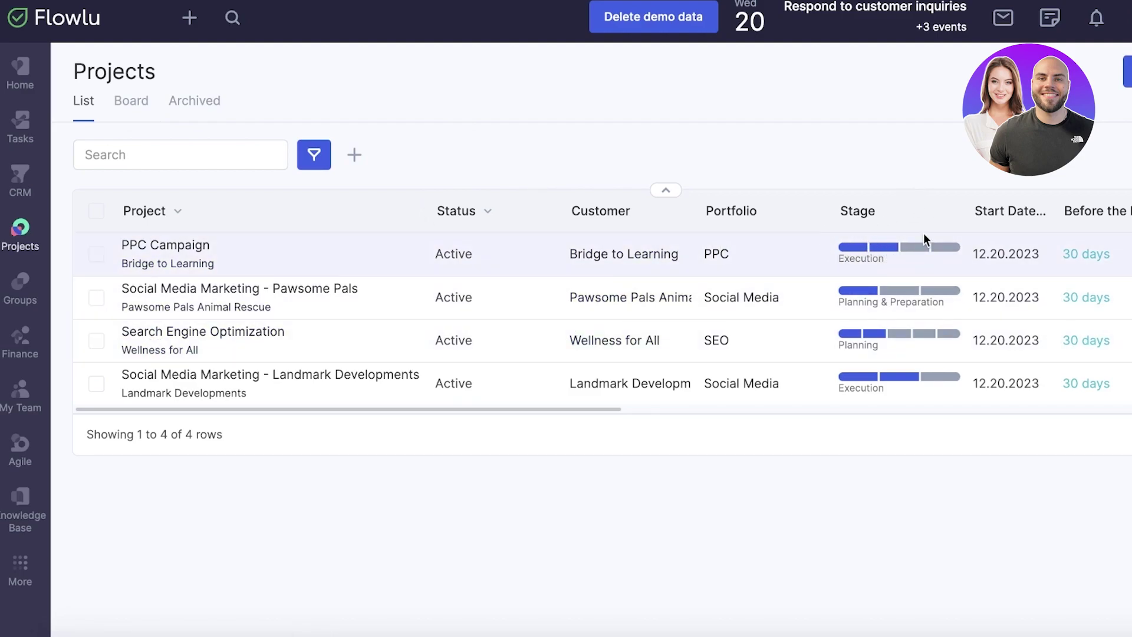
{"action": "left_click_drag", "start_coordinate": [514, 410], "coordinate": [895, 405]}
{"action": "left_click", "coordinate": [592, 415]}
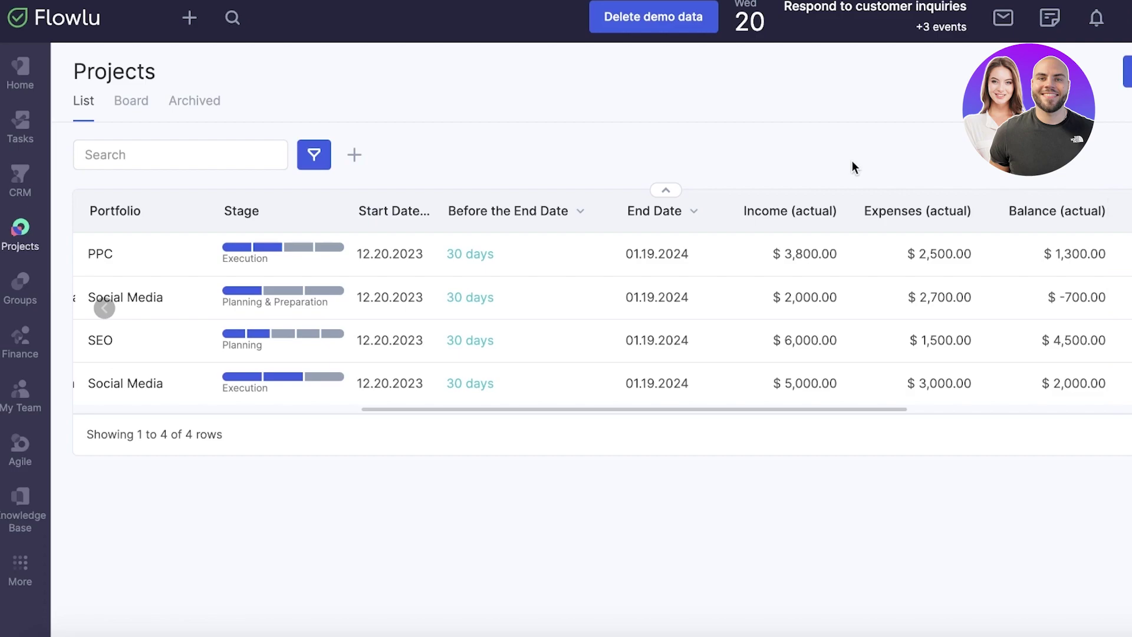
View the All Groups page and bring up the Finance section's options
{"action": "left_click", "coordinate": [22, 300]}
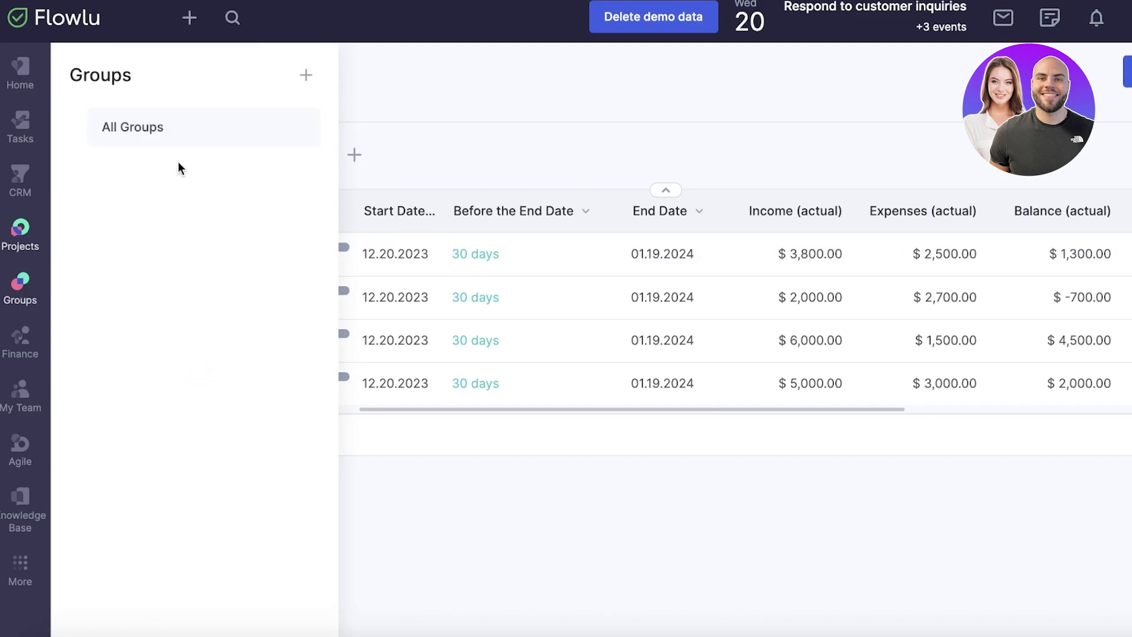
{"action": "left_click", "coordinate": [128, 126]}
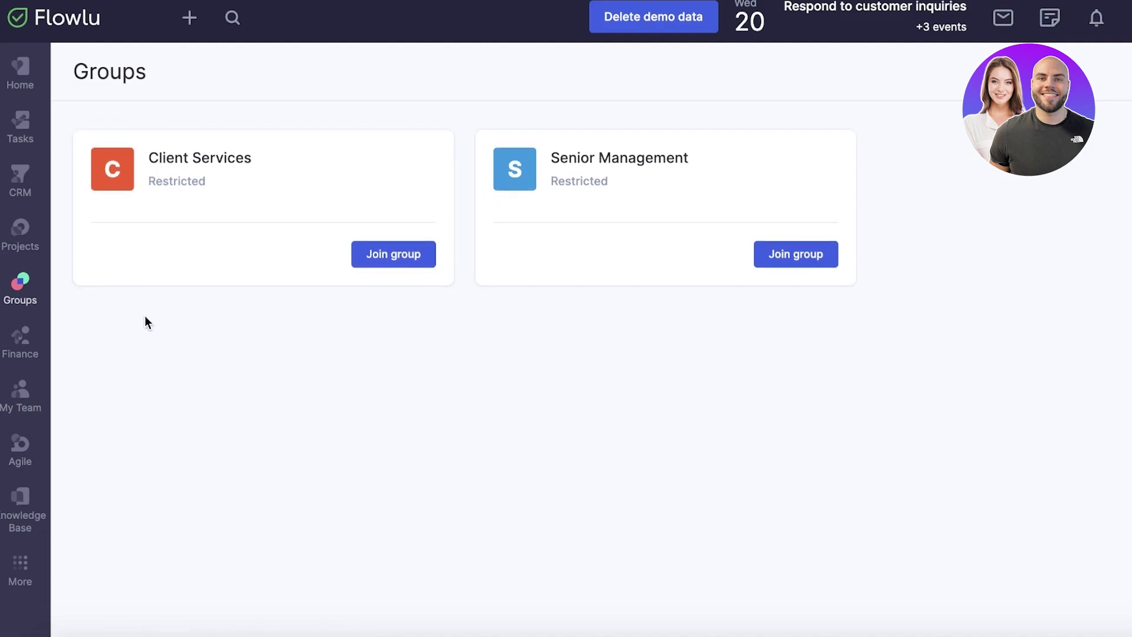
{"action": "left_click", "coordinate": [35, 335]}
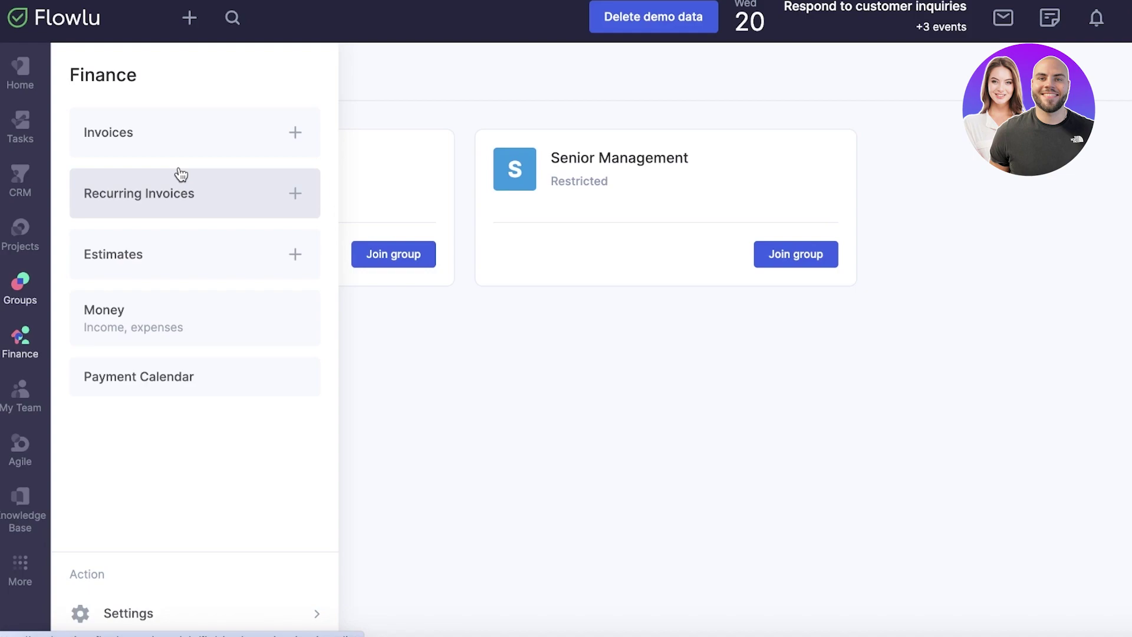
Bring up the My Team and Agile sections, and open the Agile projects page
{"action": "left_click", "coordinate": [17, 390]}
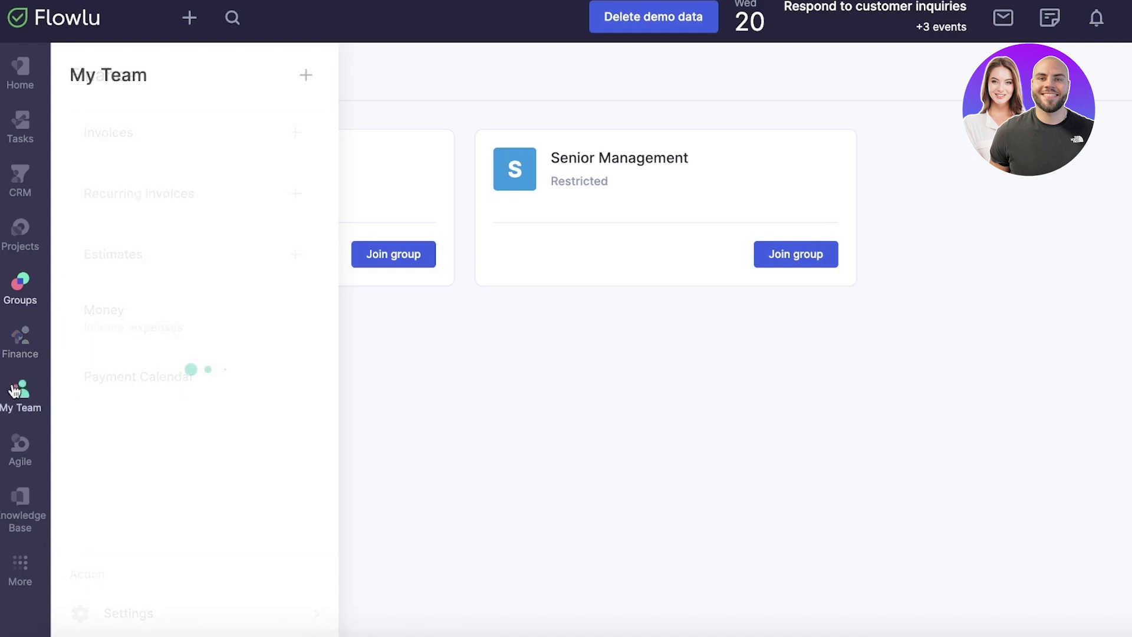
{"action": "left_click", "coordinate": [4, 471]}
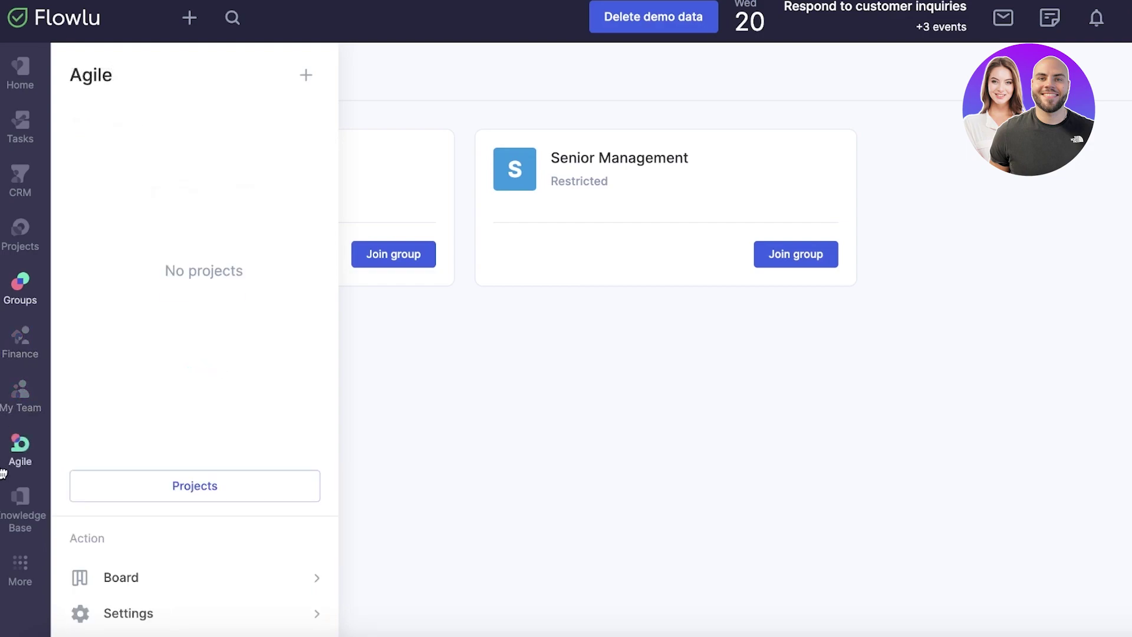
{"action": "left_click", "coordinate": [209, 487]}
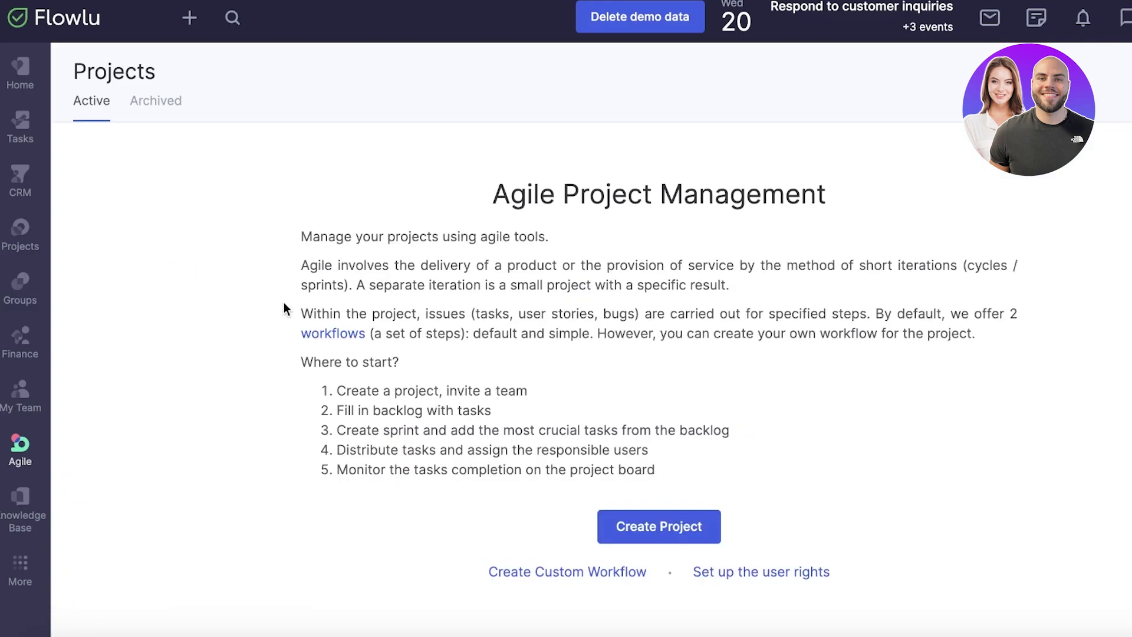
{"action": "left_click", "coordinate": [688, 522]}
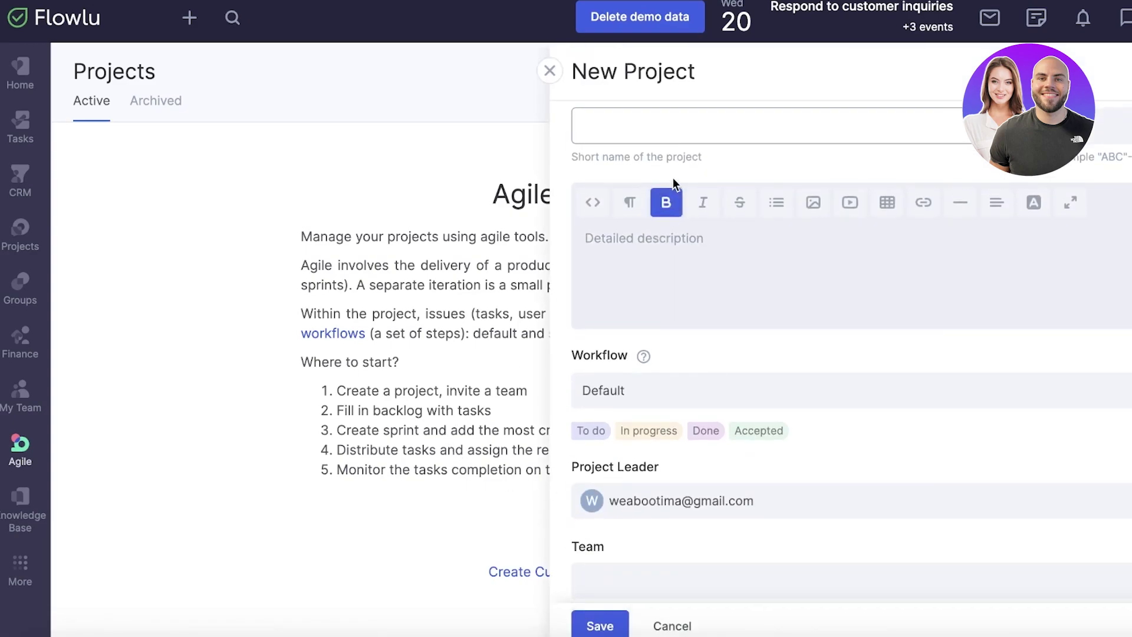
{"action": "left_click", "coordinate": [556, 71]}
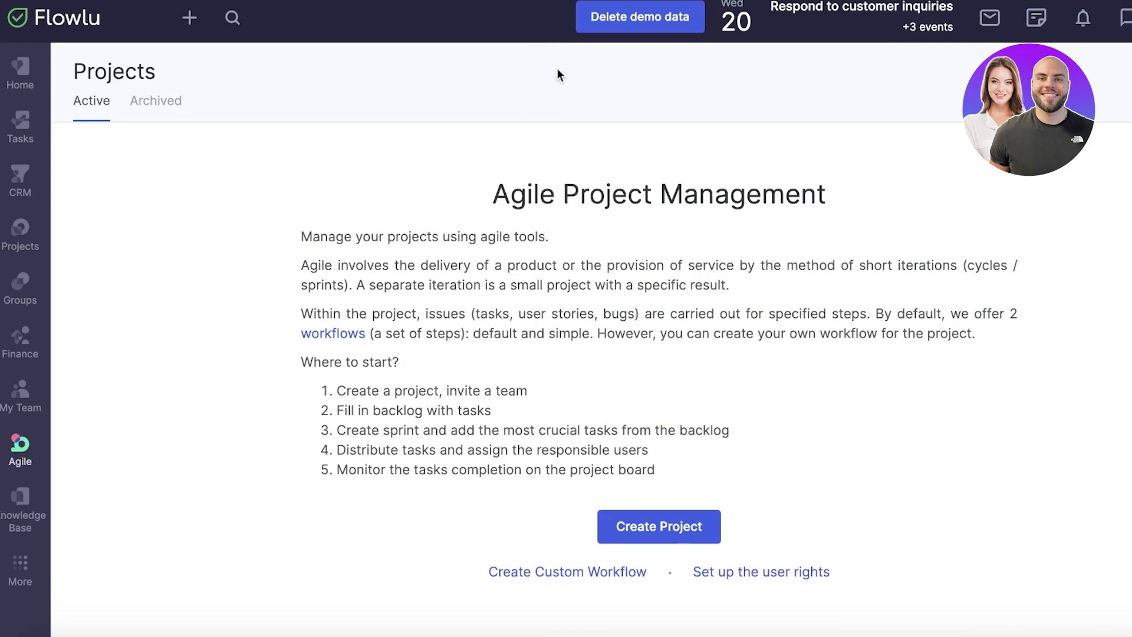
{"action": "left_click", "coordinate": [648, 524]}
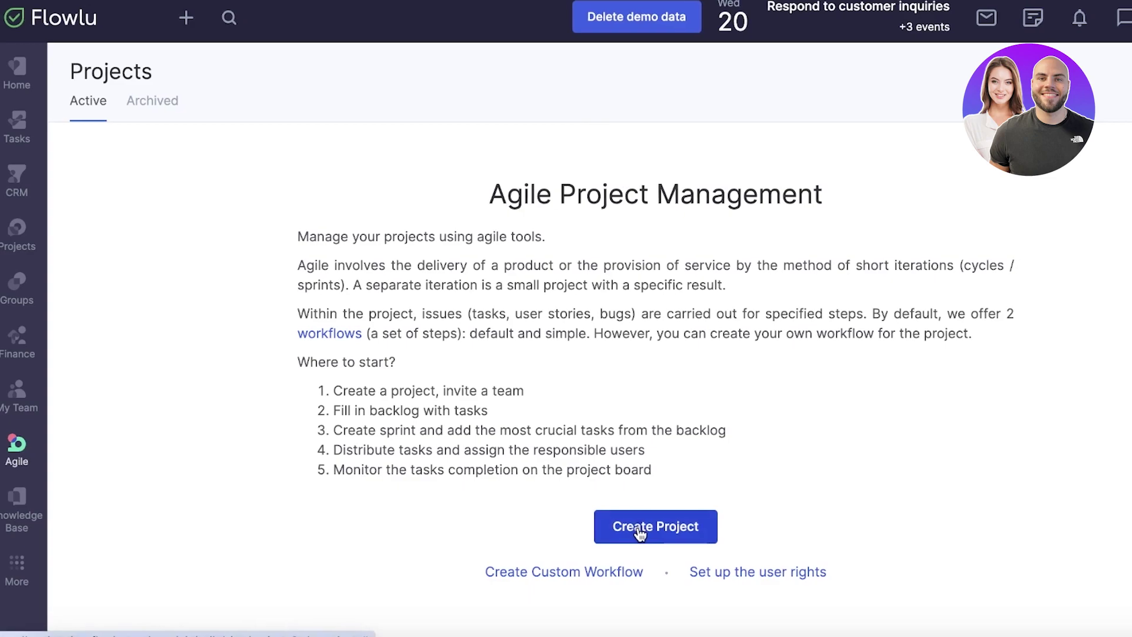
{"action": "left_click", "coordinate": [437, 72]}
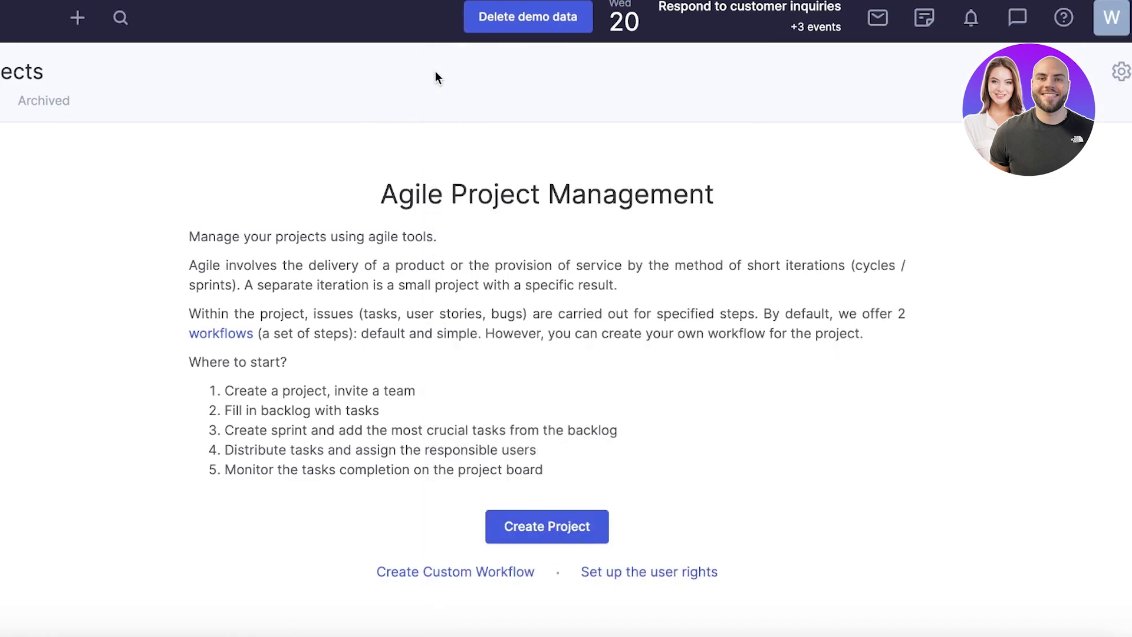
Create an Agile project titled "Sugar Shop" with unique code 2352, keeping the Default workflow, and open the project's details
{"action": "left_click", "coordinate": [521, 534]}
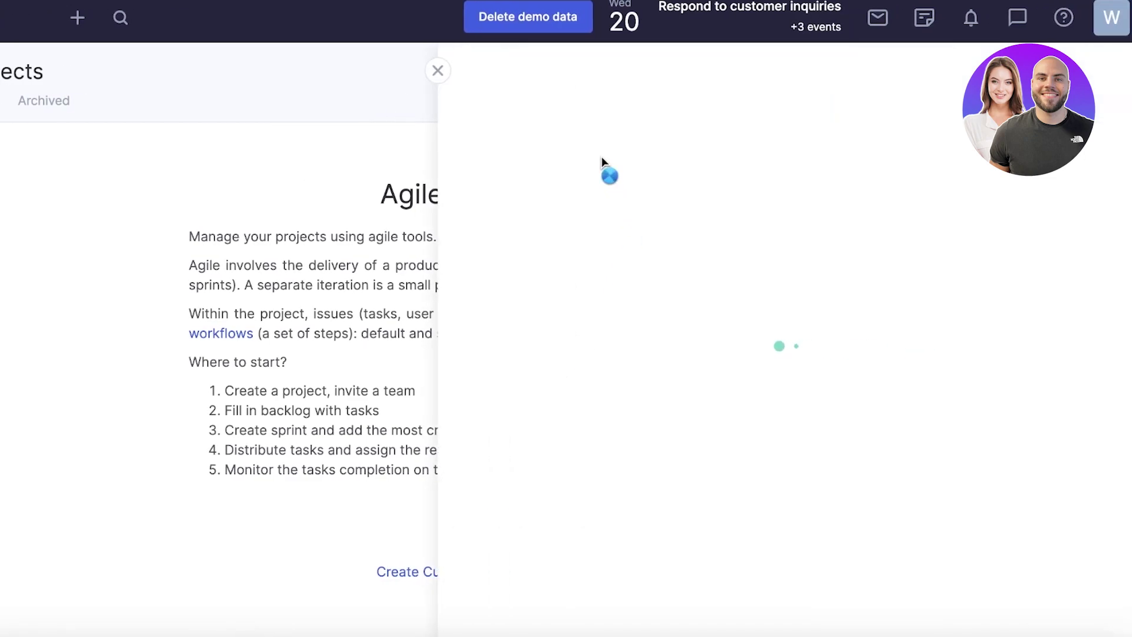
{"action": "left_click", "coordinate": [593, 159]}
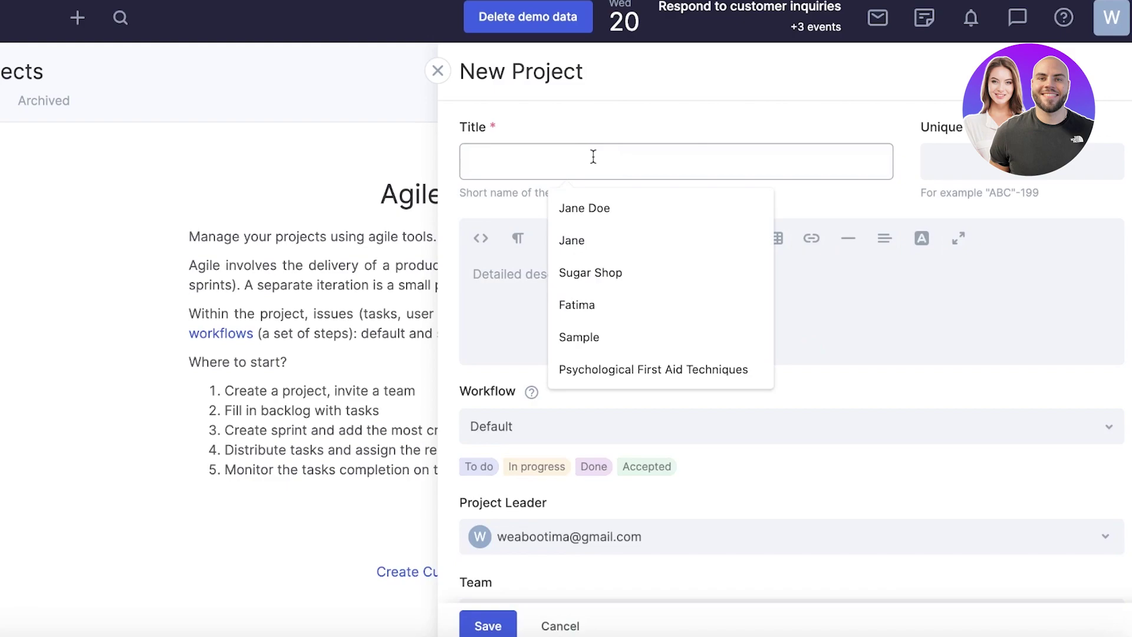
{"action": "left_click", "coordinate": [608, 272]}
{"action": "left_click", "coordinate": [1114, 159]}
{"action": "type", "text": "2"}
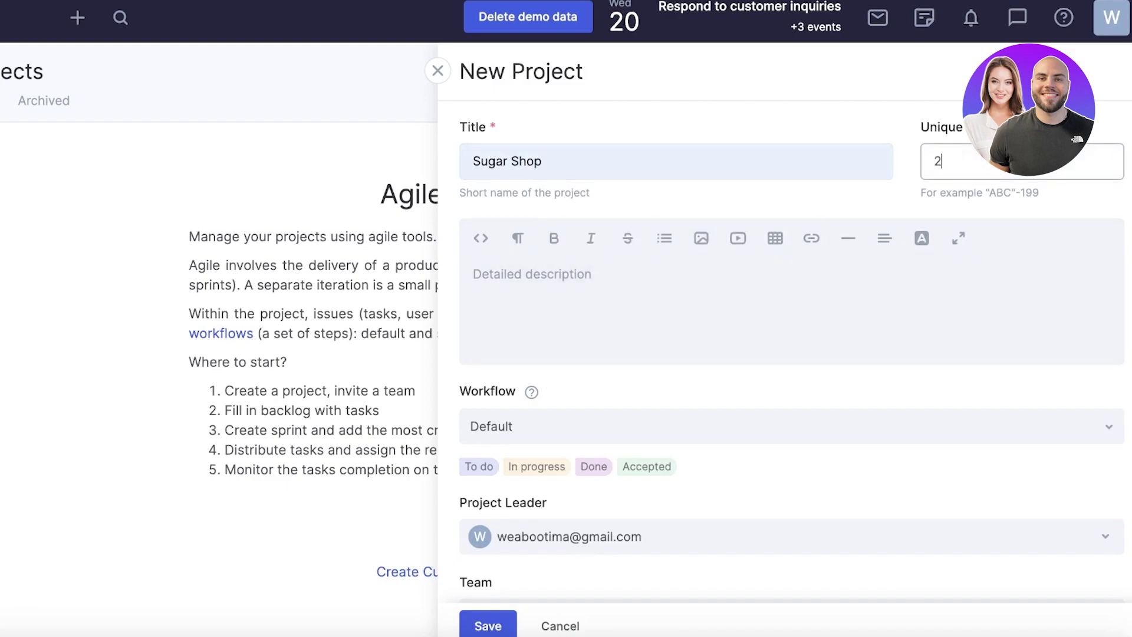
{"action": "type", "text": "352"}
{"action": "scroll", "coordinate": [701, 334], "scroll_direction": "down", "scroll_amount": 4}
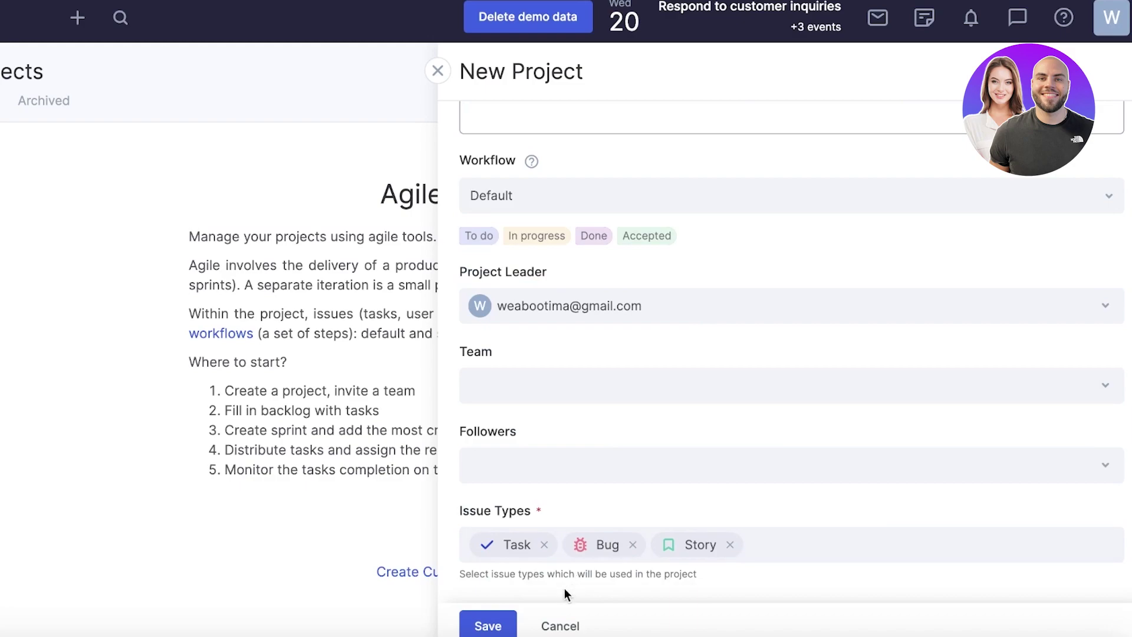
{"action": "left_click", "coordinate": [477, 617]}
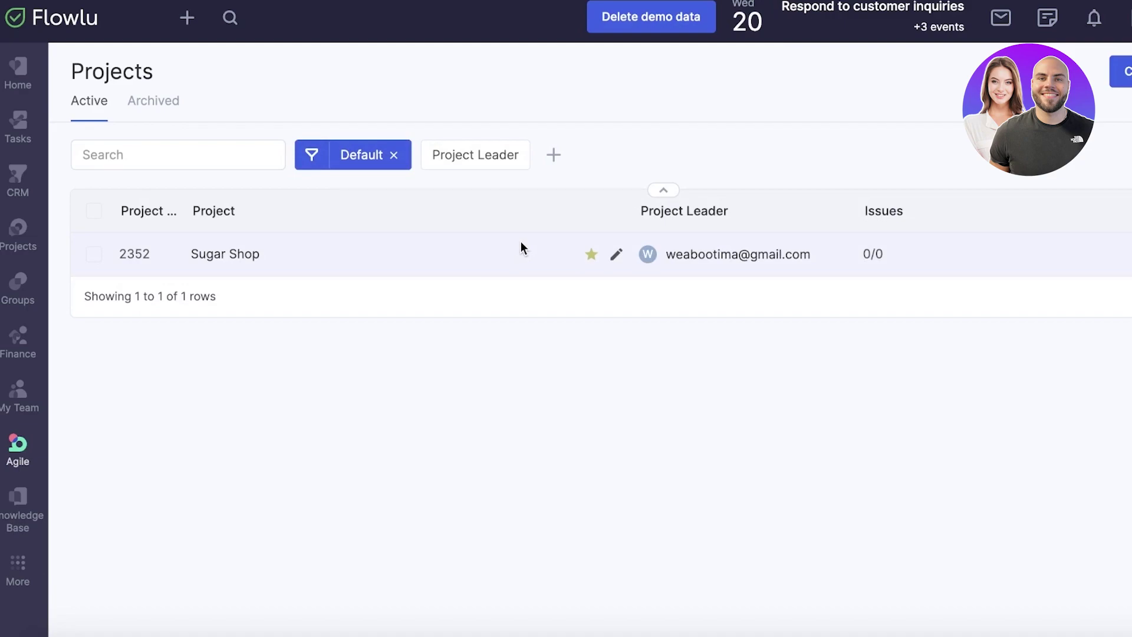
{"action": "left_click", "coordinate": [231, 254]}
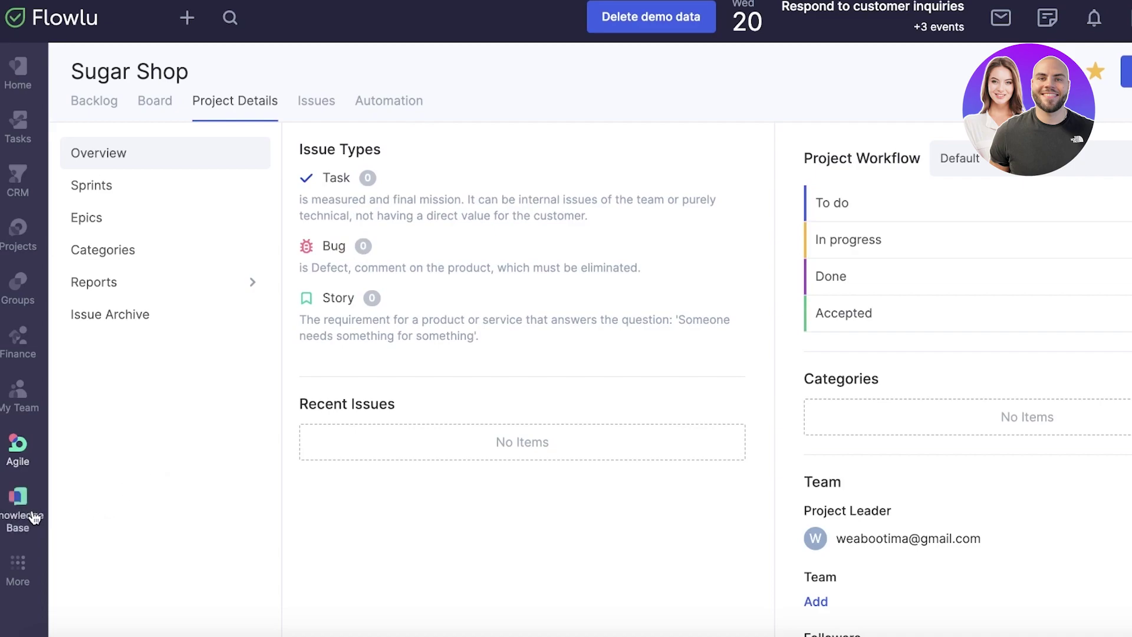
Open the Marketing knowledge base, look over its topics and articles, and leave it
{"action": "mouse_move", "coordinate": [16, 517]}
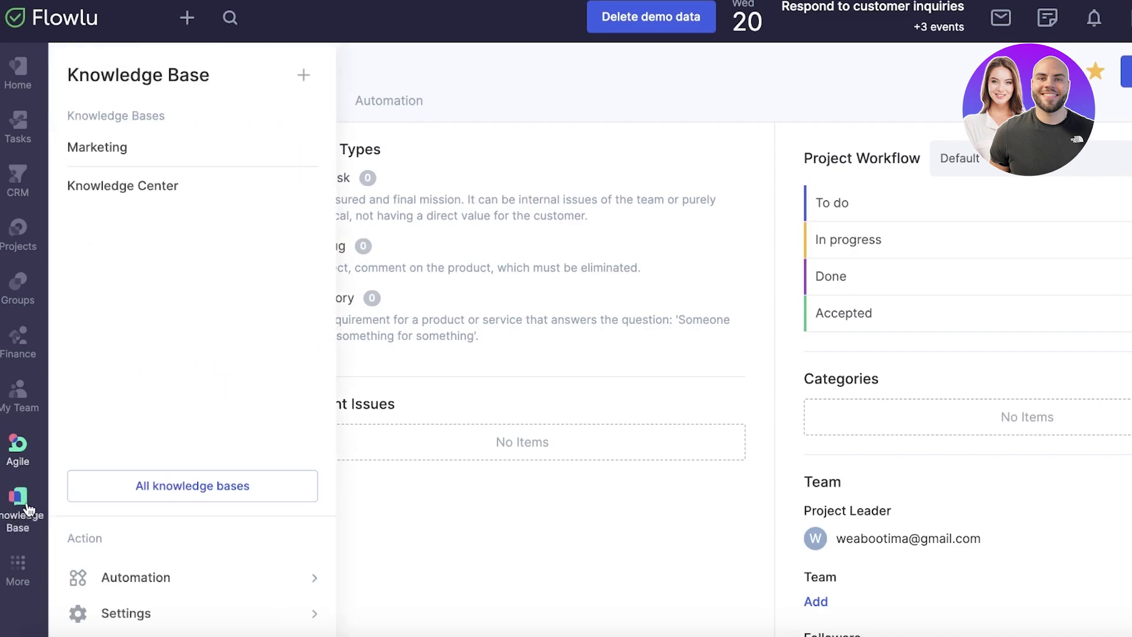
{"action": "left_click", "coordinate": [122, 150]}
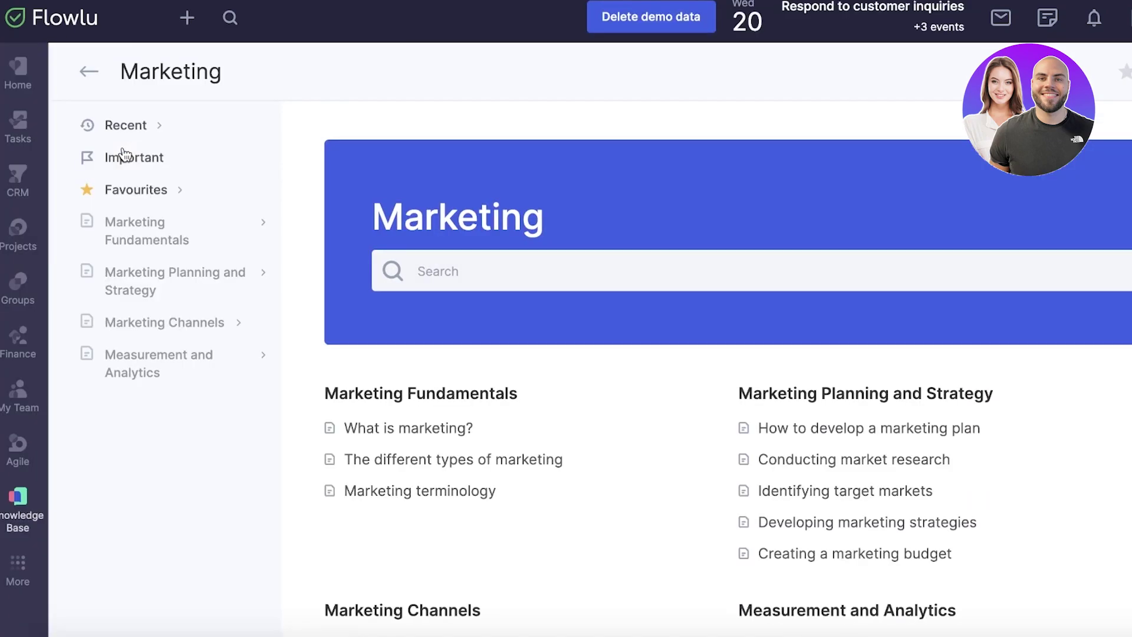
{"action": "left_click", "coordinate": [88, 73]}
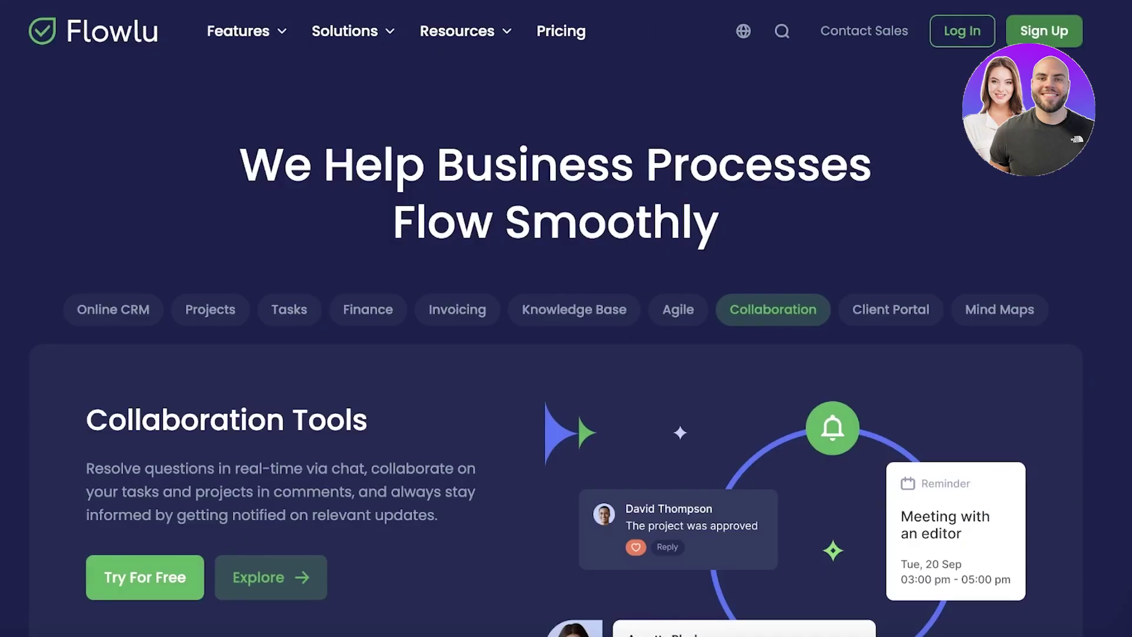
Switch to the Flowlu website's Pricing page and compare the annually billed plans from Free to Enterprise, including users, storage, prices and features
{"action": "mouse_move", "coordinate": [524, 31]}
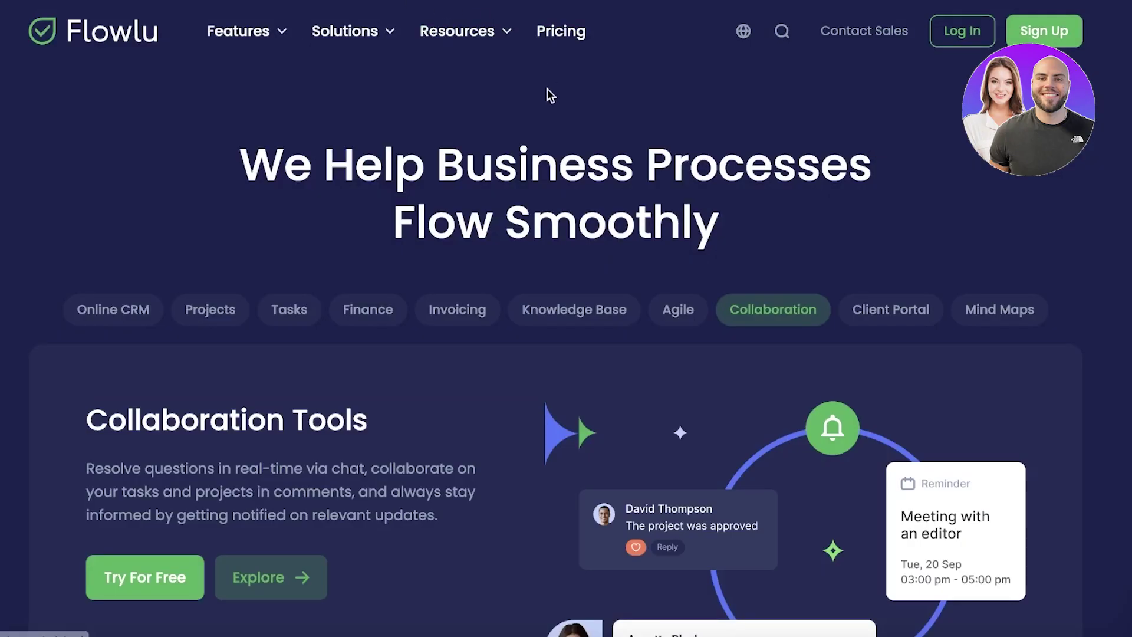
{"action": "scroll", "coordinate": [549, 182], "scroll_direction": "down", "scroll_amount": 4}
{"action": "scroll", "coordinate": [549, 181], "scroll_direction": "up", "scroll_amount": 1}
{"action": "scroll", "coordinate": [549, 182], "scroll_direction": "down", "scroll_amount": 1}
{"action": "scroll", "coordinate": [547, 187], "scroll_direction": "down", "scroll_amount": 1}
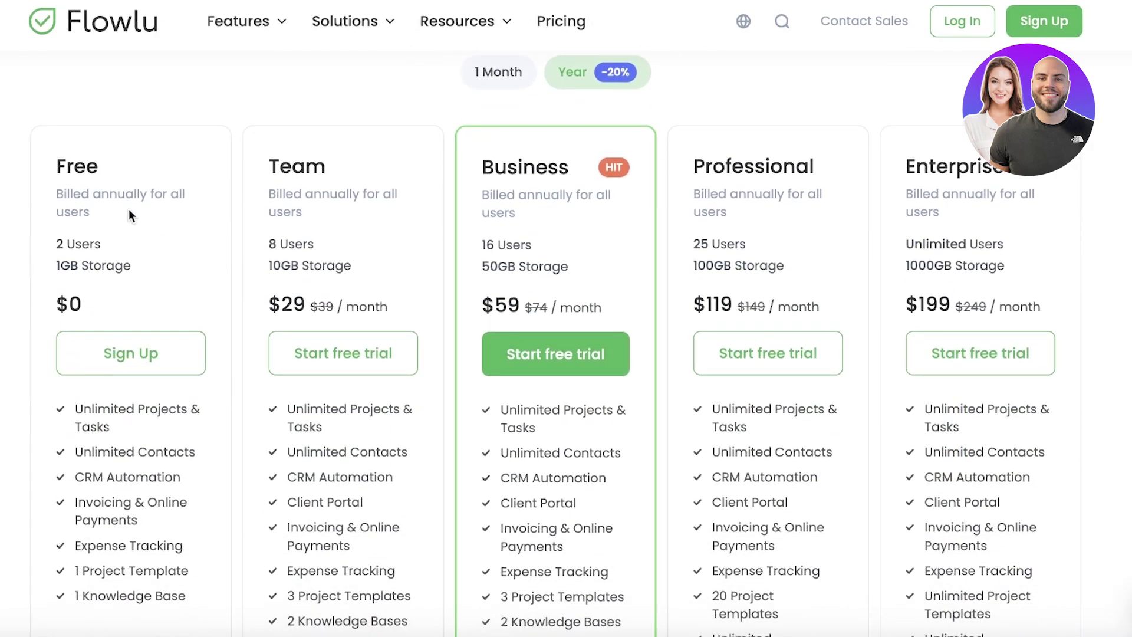
{"action": "scroll", "coordinate": [134, 218], "scroll_direction": "down", "scroll_amount": 1}
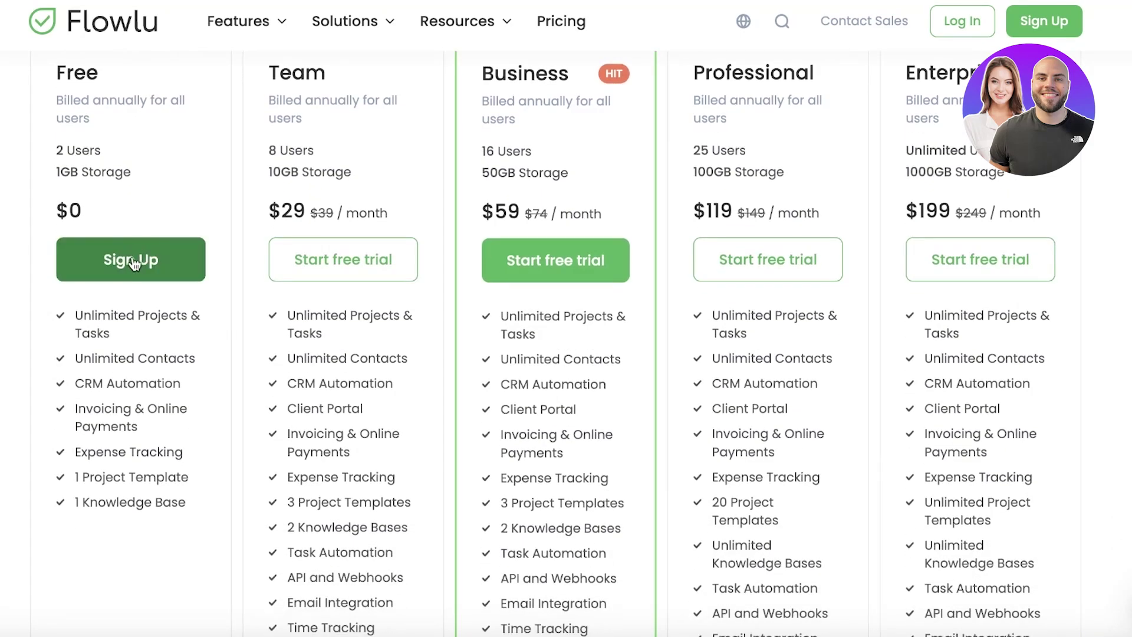
{"action": "scroll", "coordinate": [177, 345], "scroll_direction": "up", "scroll_amount": 1}
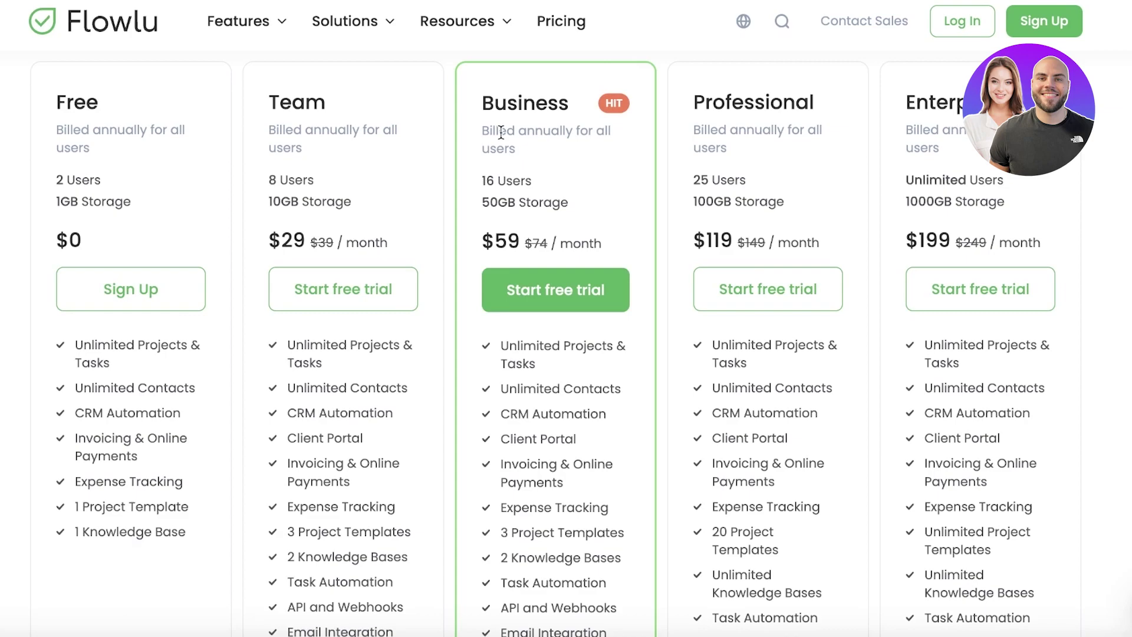
{"action": "scroll", "coordinate": [394, 202], "scroll_direction": "up", "scroll_amount": 1}
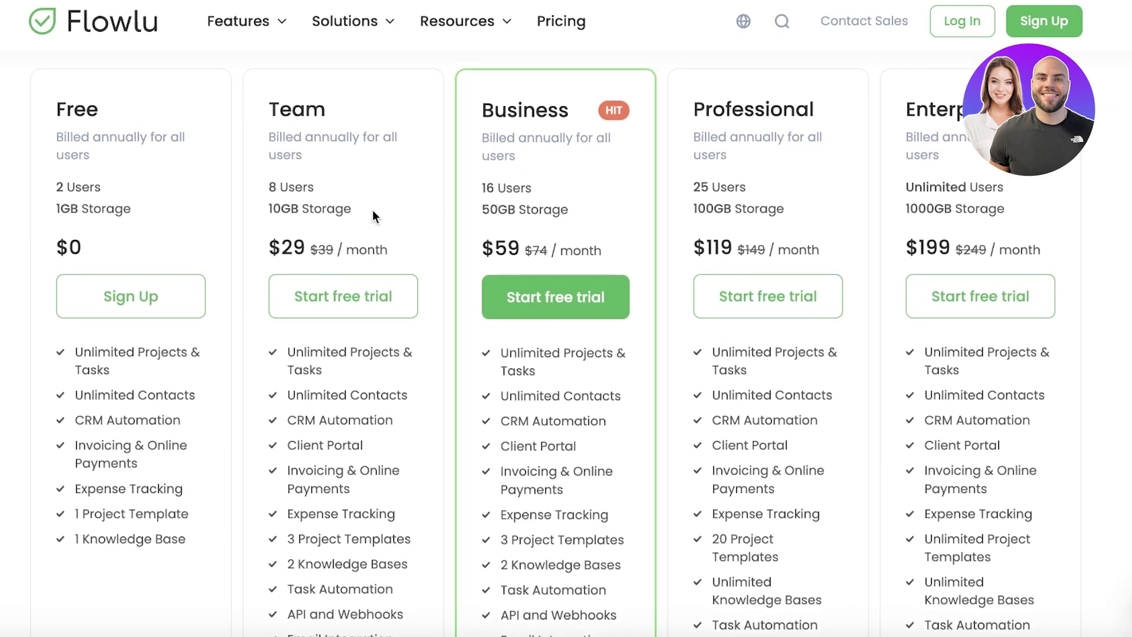
{"action": "scroll", "coordinate": [354, 224], "scroll_direction": "up", "scroll_amount": 1}
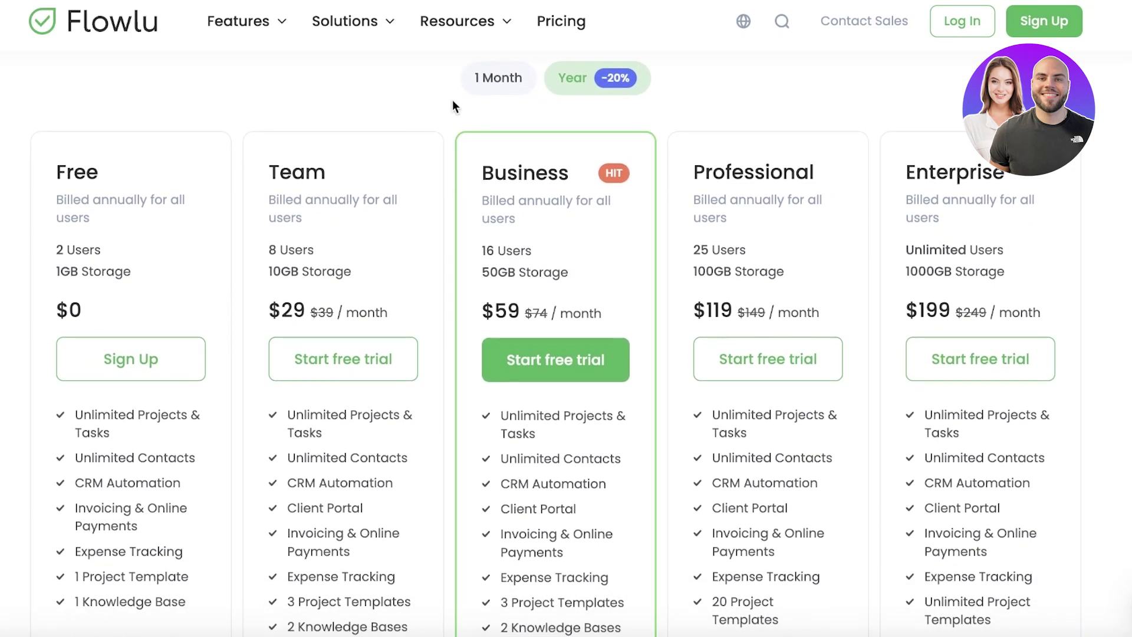
Show the pricing plans with 1 Month billing and review the monthly prices and features
{"action": "left_click", "coordinate": [492, 81]}
{"action": "scroll", "coordinate": [396, 184], "scroll_direction": "down", "scroll_amount": 1}
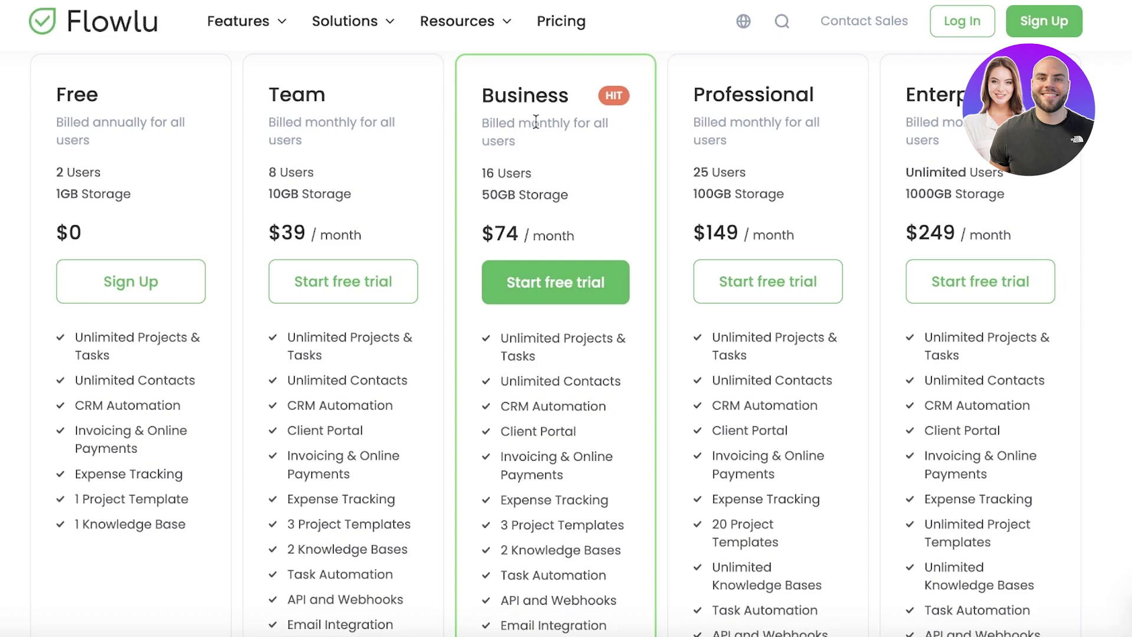
{"action": "scroll", "coordinate": [535, 121], "scroll_direction": "up", "scroll_amount": 3}
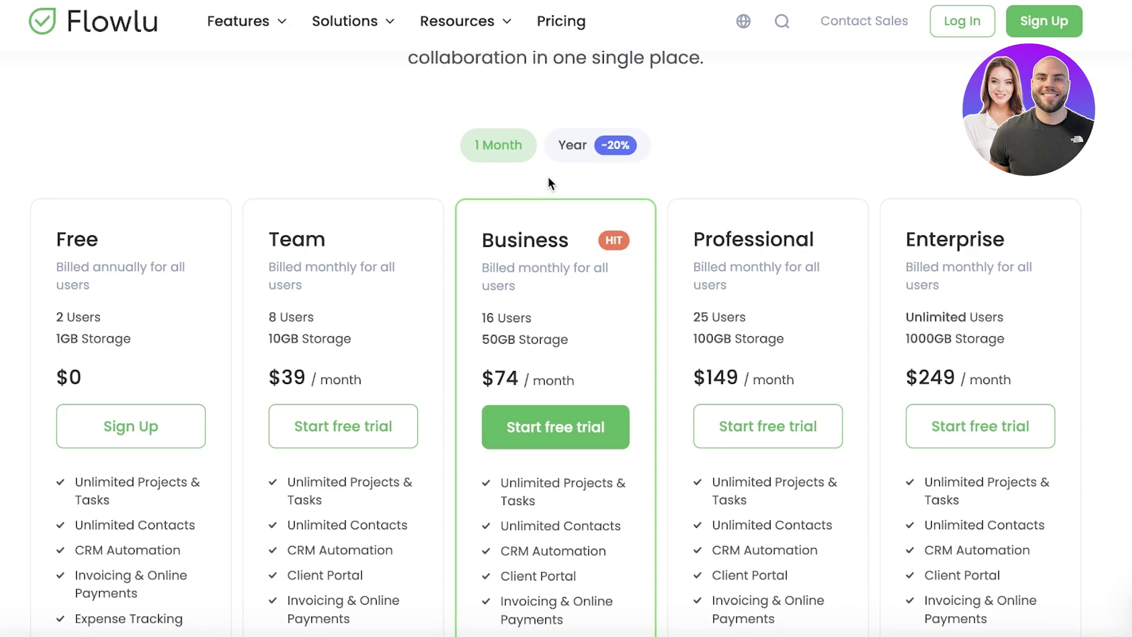
{"action": "scroll", "coordinate": [547, 176], "scroll_direction": "up", "scroll_amount": 4}
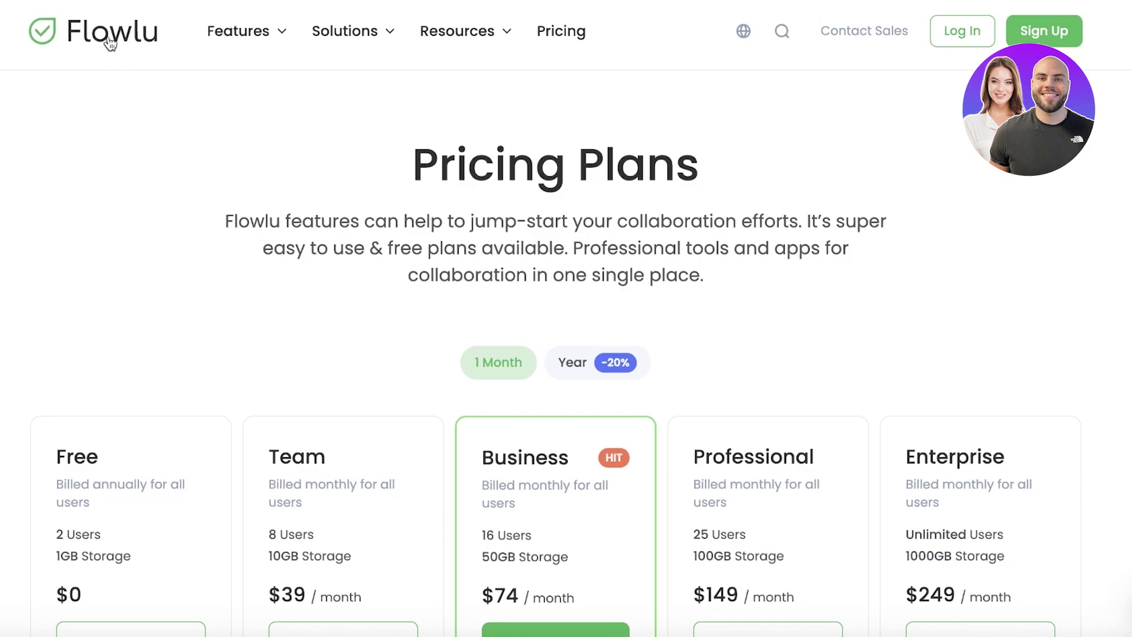